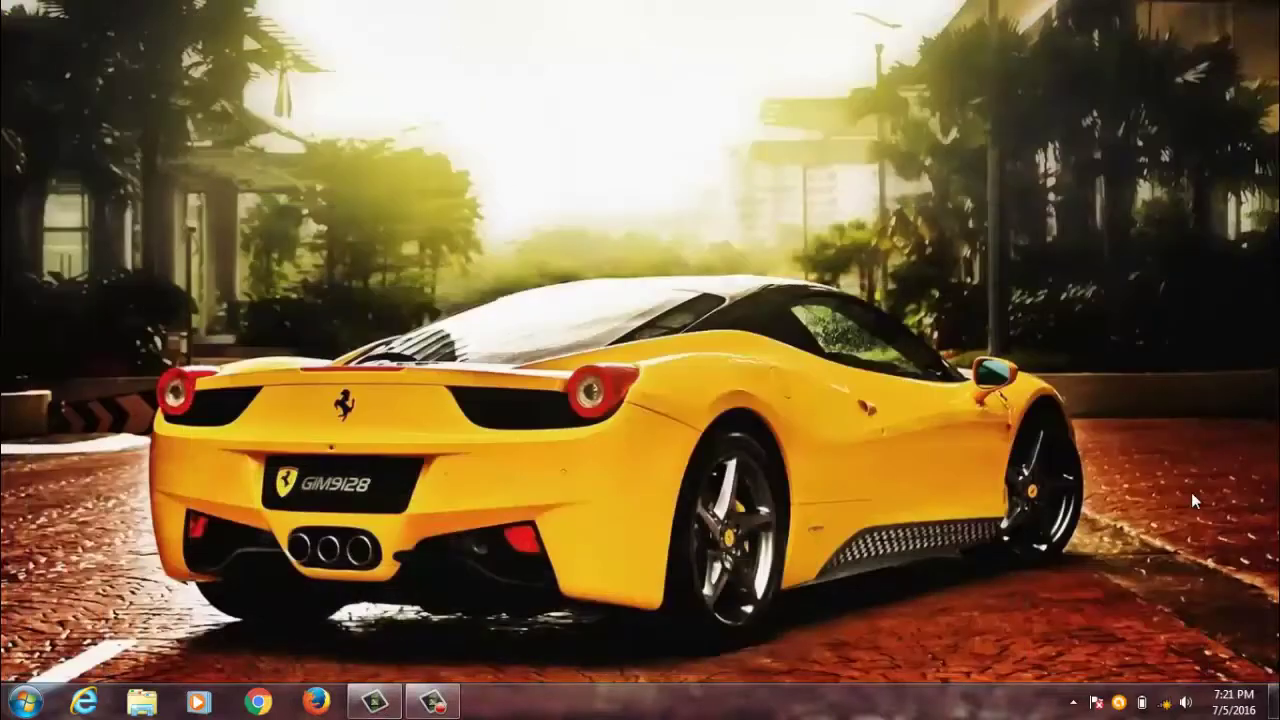
- Connect the PC to TP-LINK_942A with the router label's security key, dismissing the location prompt
click(1165, 703)
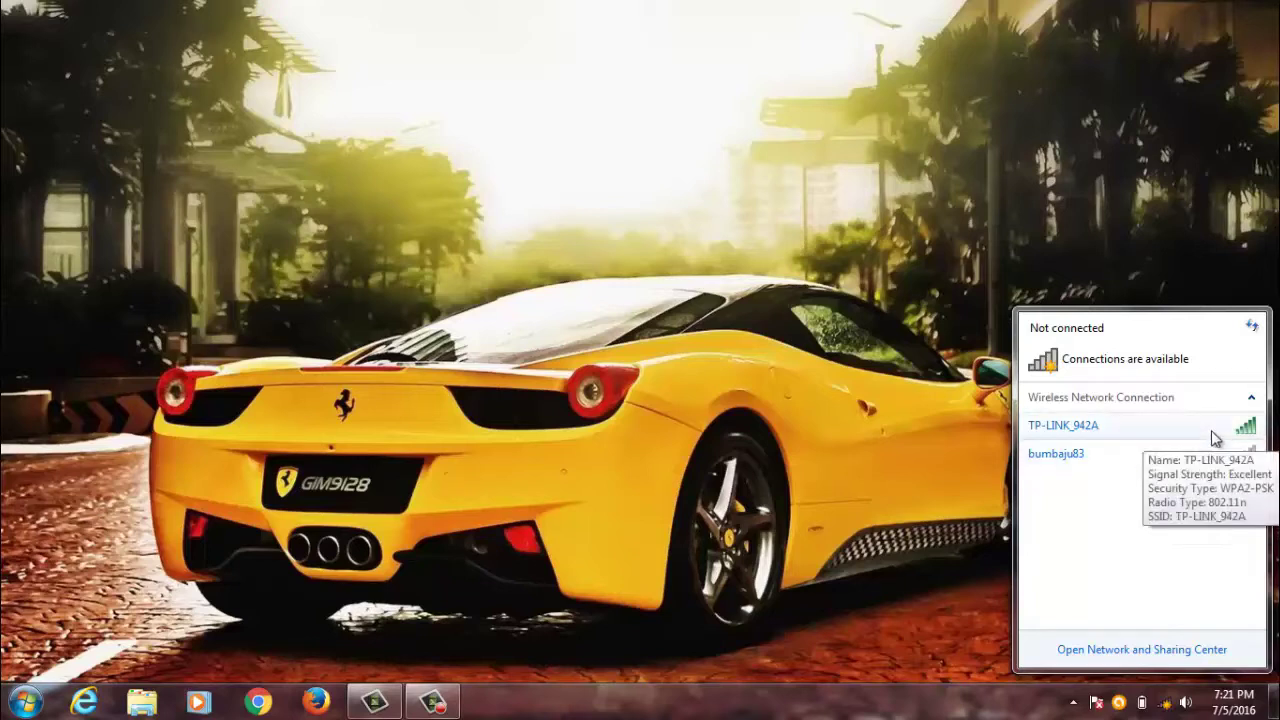
click(1215, 437)
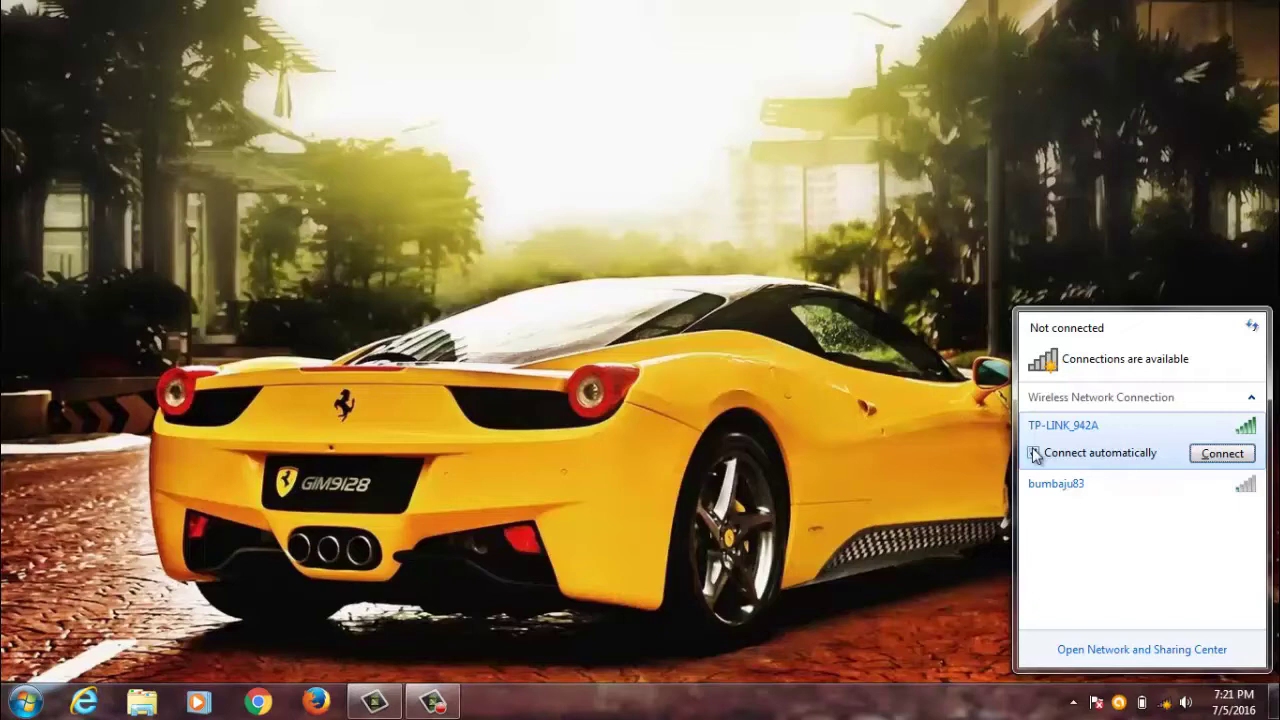
click(1226, 455)
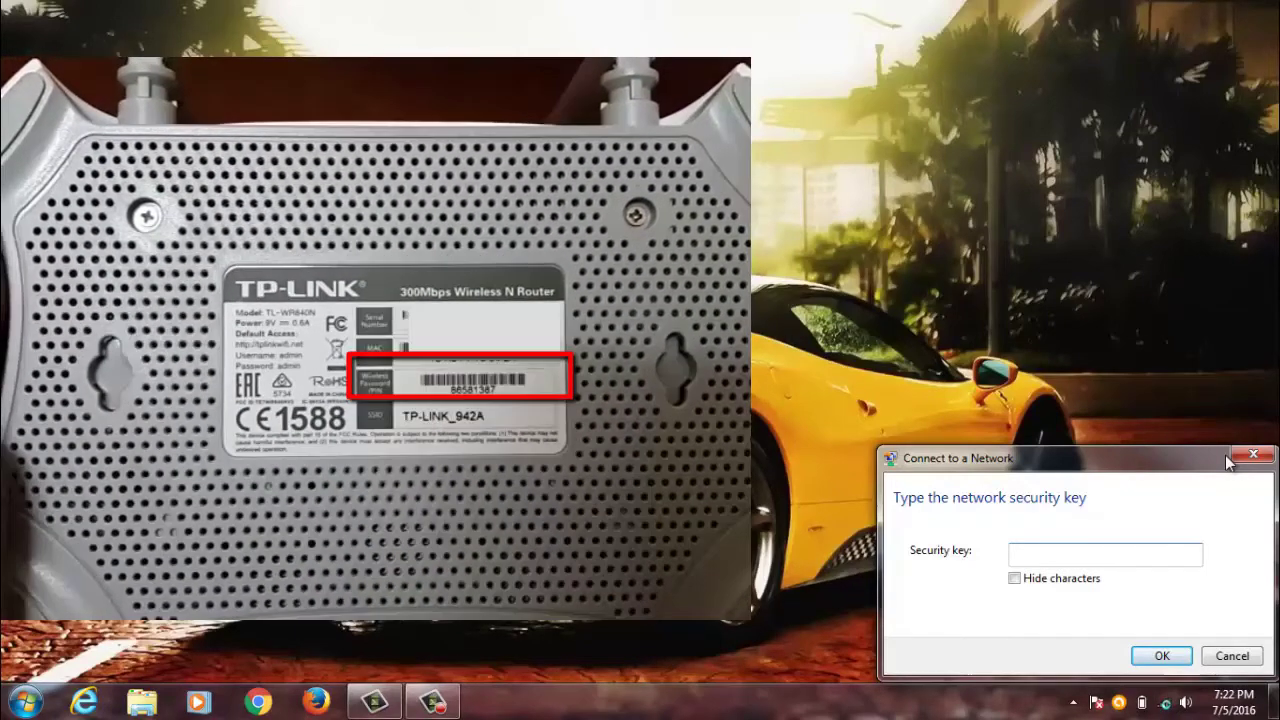
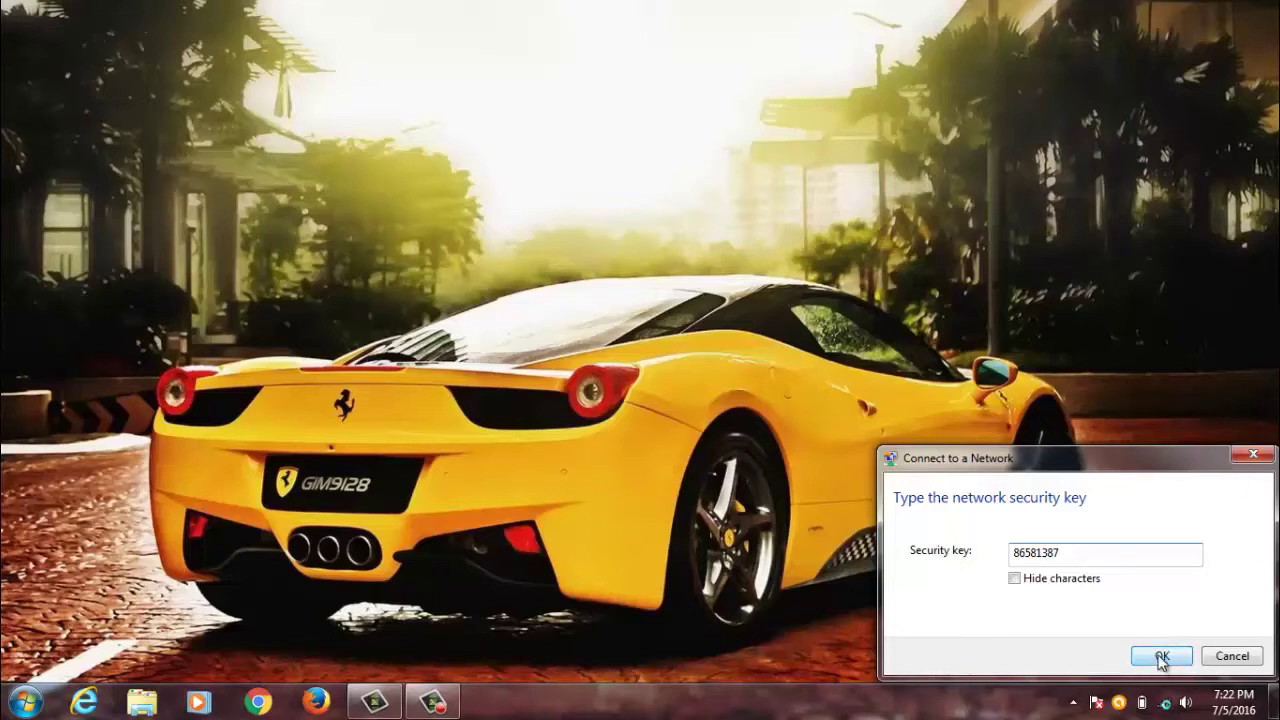
click(1162, 656)
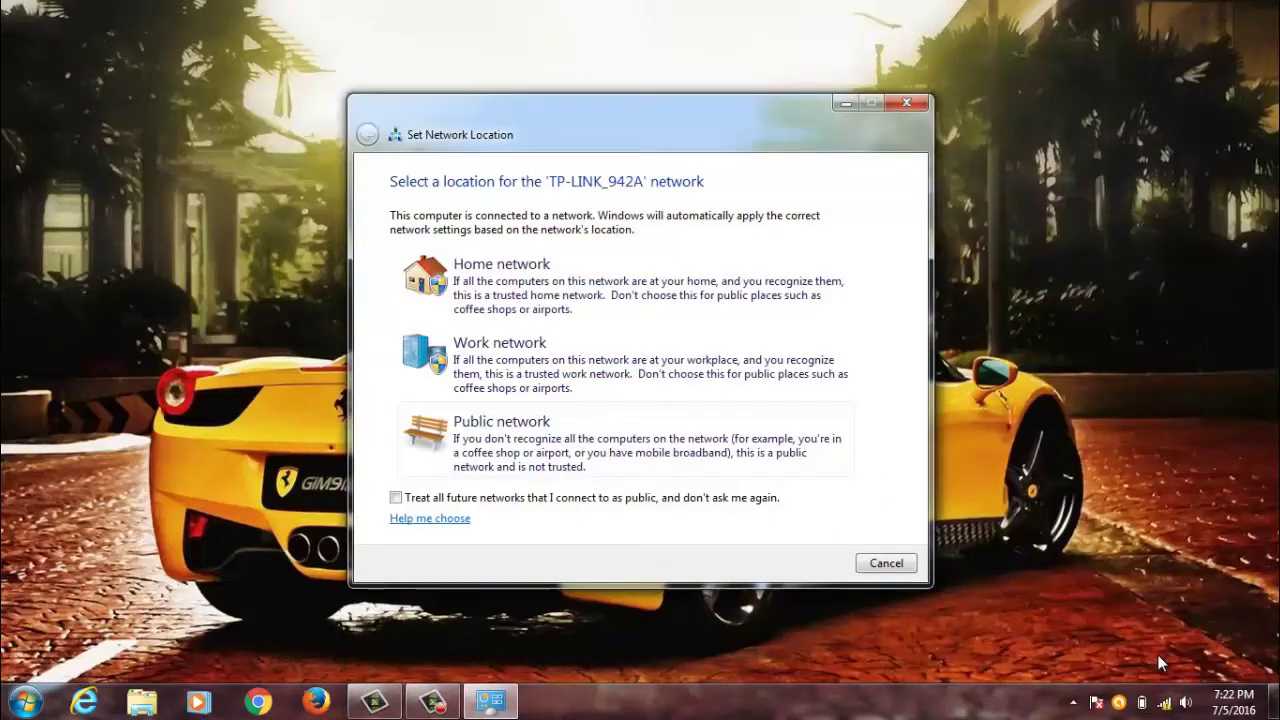
click(897, 566)
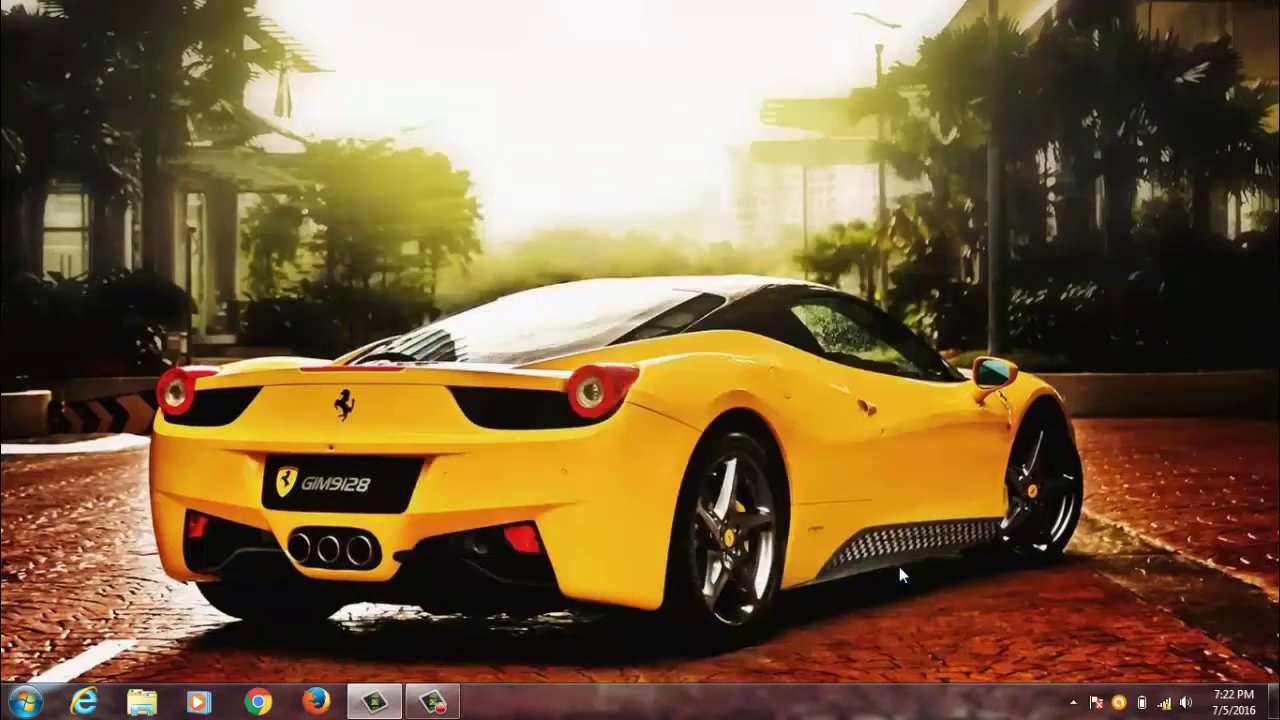
- Confirm TP-LINK_942A shows as connected, then refresh the desktop twice
click(1164, 702)
right_click(790, 168)
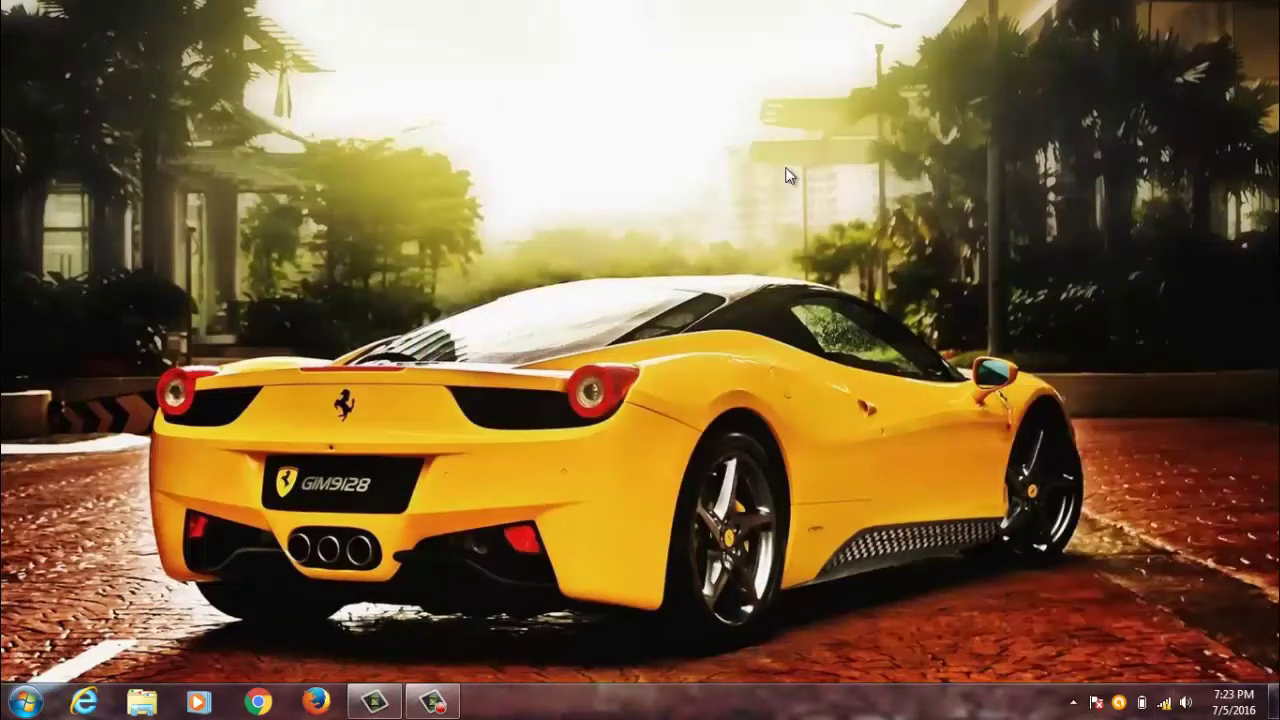
click(800, 224)
right_click(800, 218)
click(834, 272)
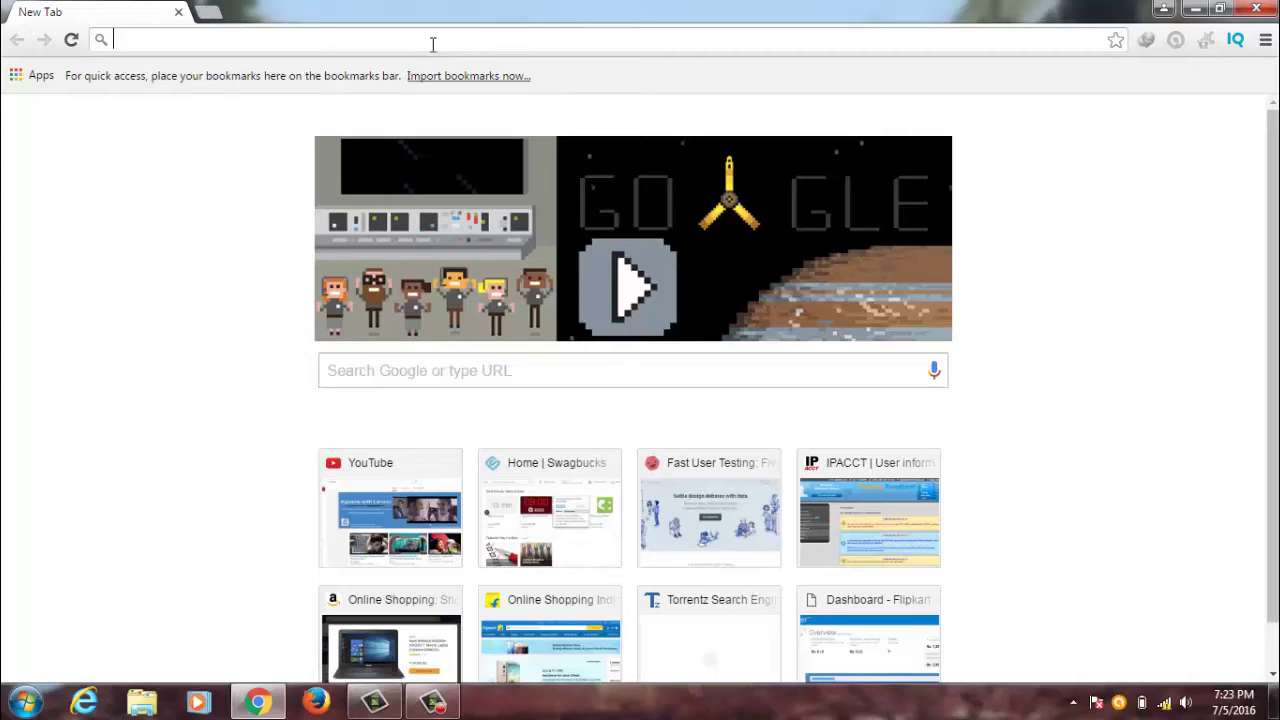
- Load 192.168.0.1 in Chrome and log in with the router's default admin credentials
click(433, 44)
text(192)
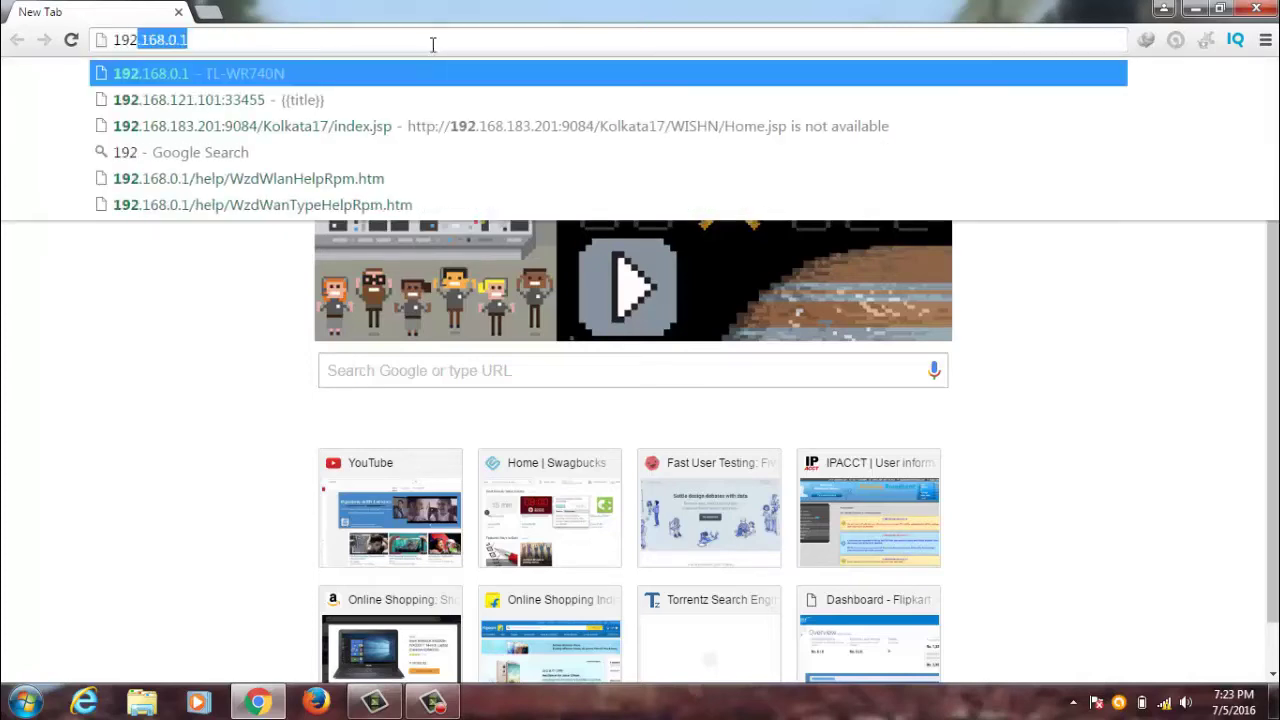
text(.168.0.1)
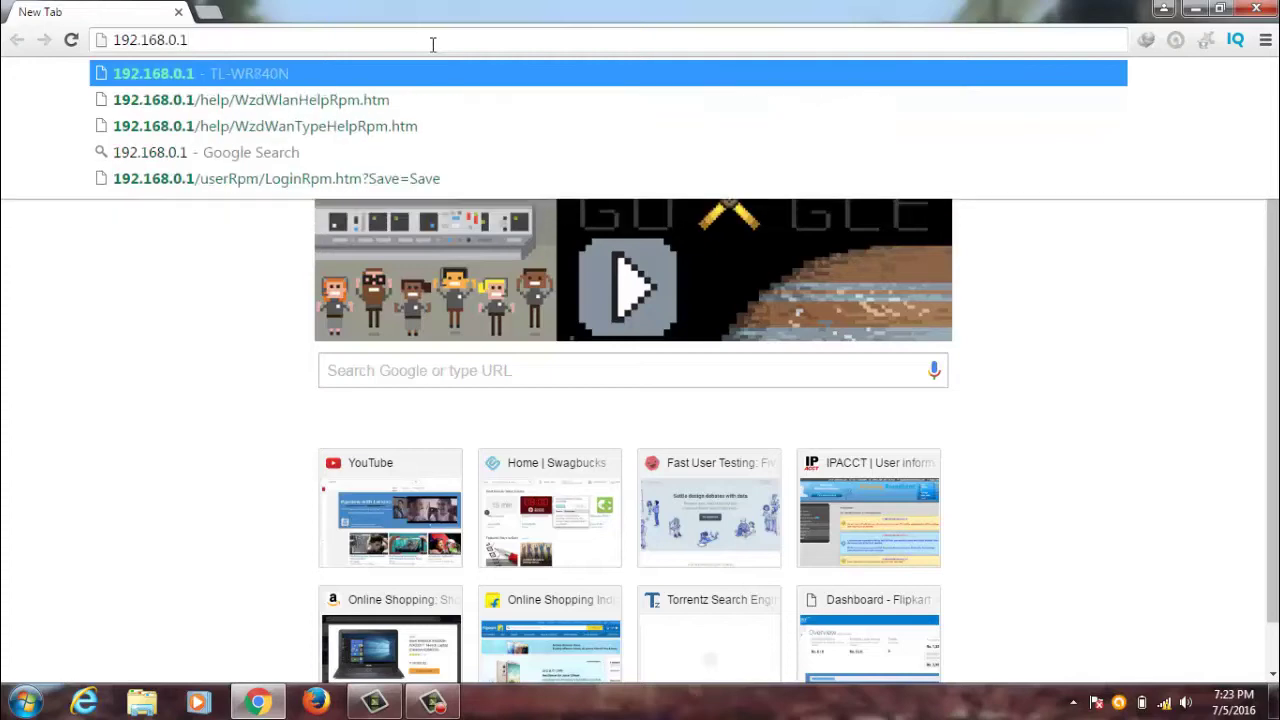
key(Return)
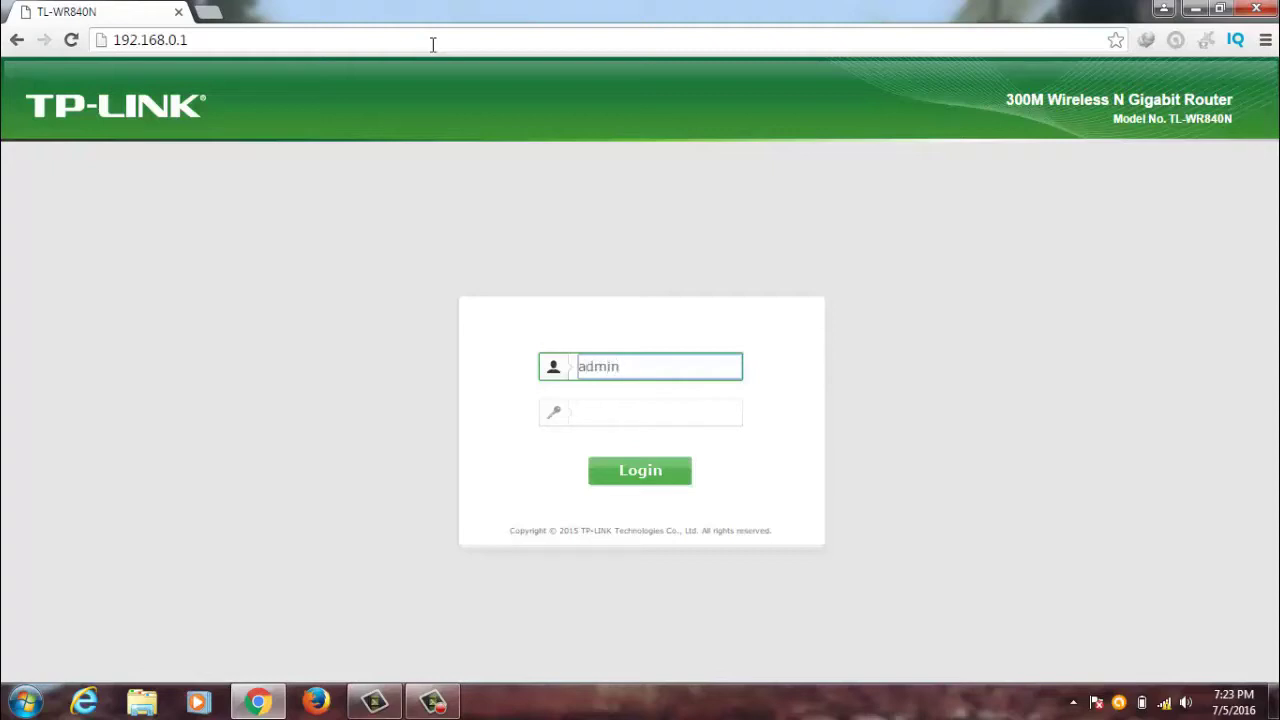
key(Tab)
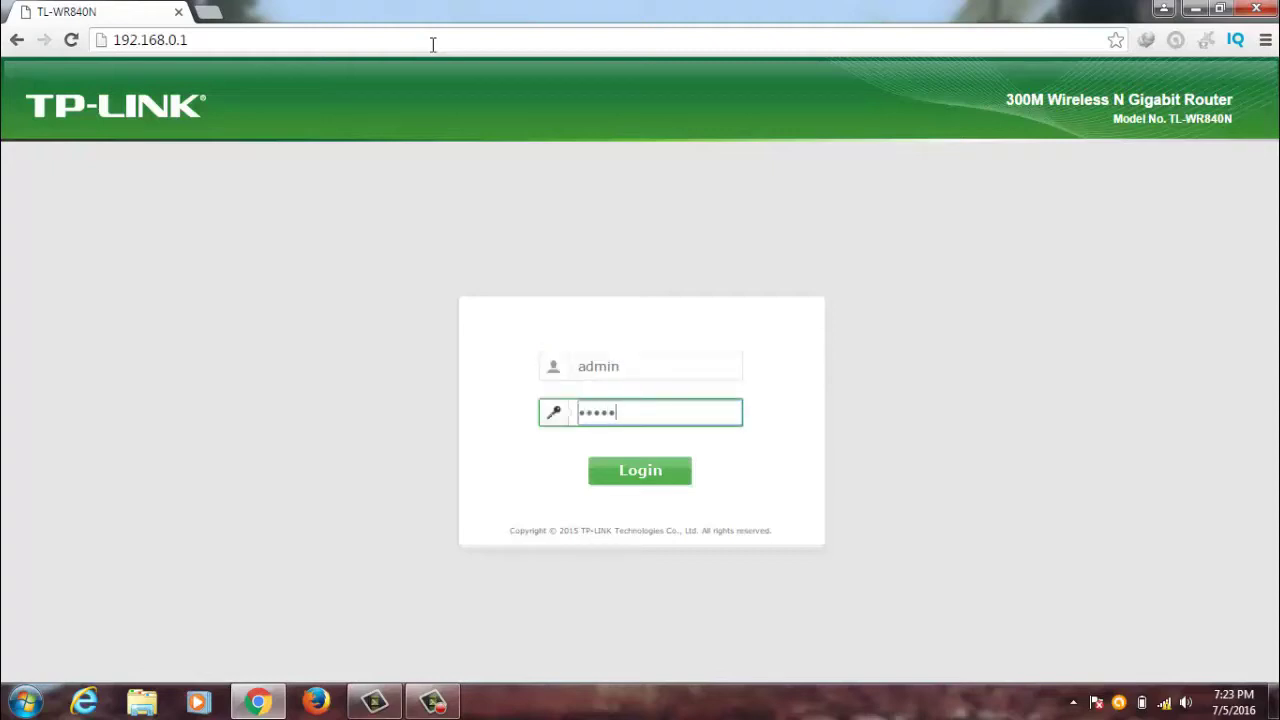
click(643, 470)
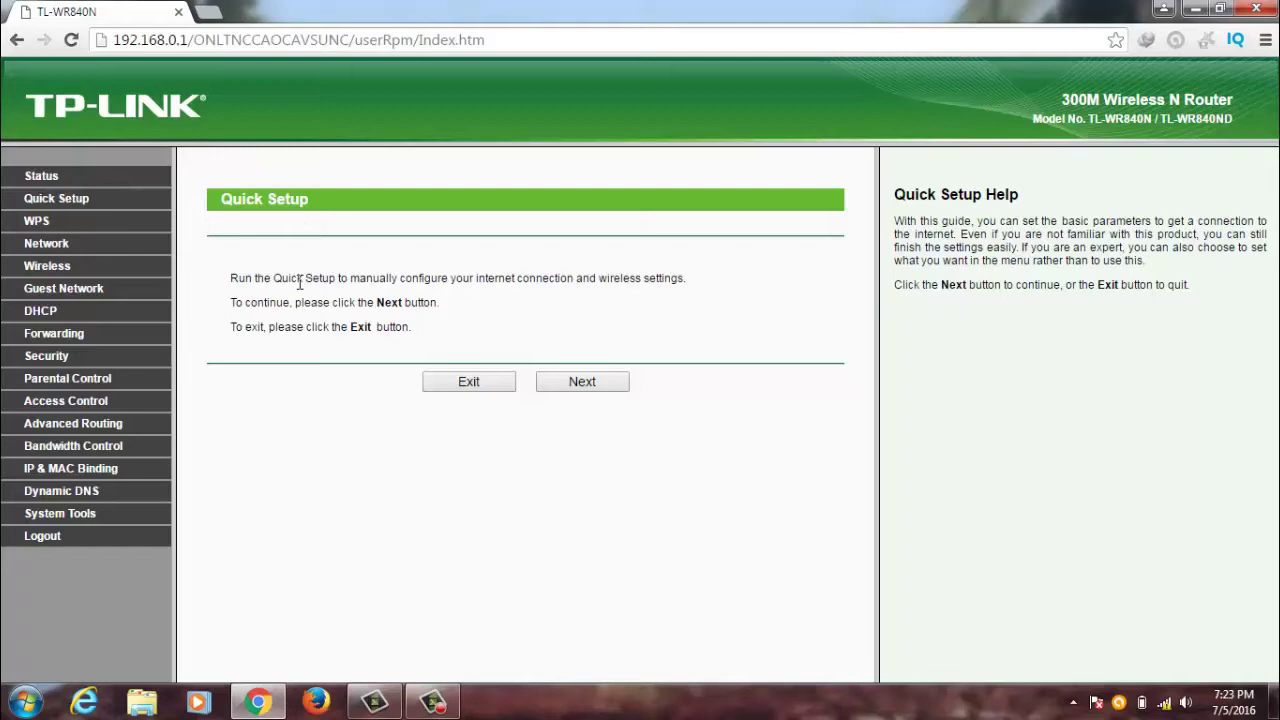
- Choose Static IP as the WAN connection type and pass the WAN cable check
click(582, 385)
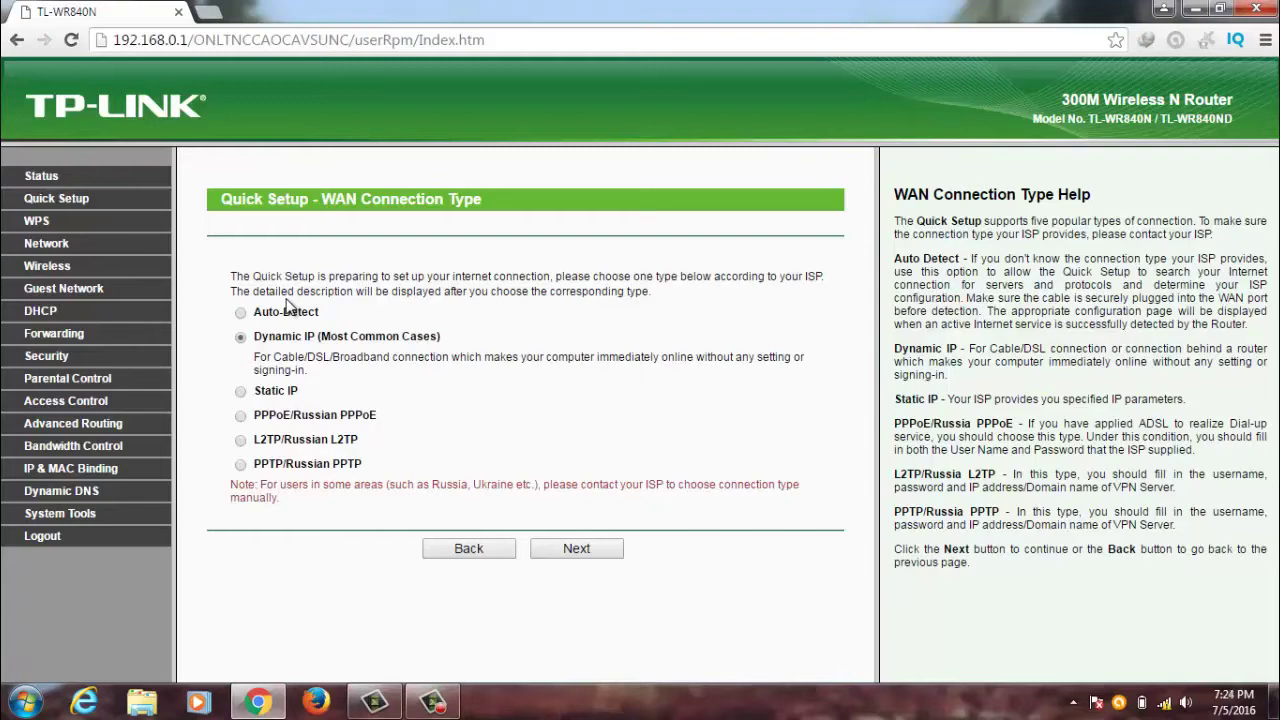
click(241, 391)
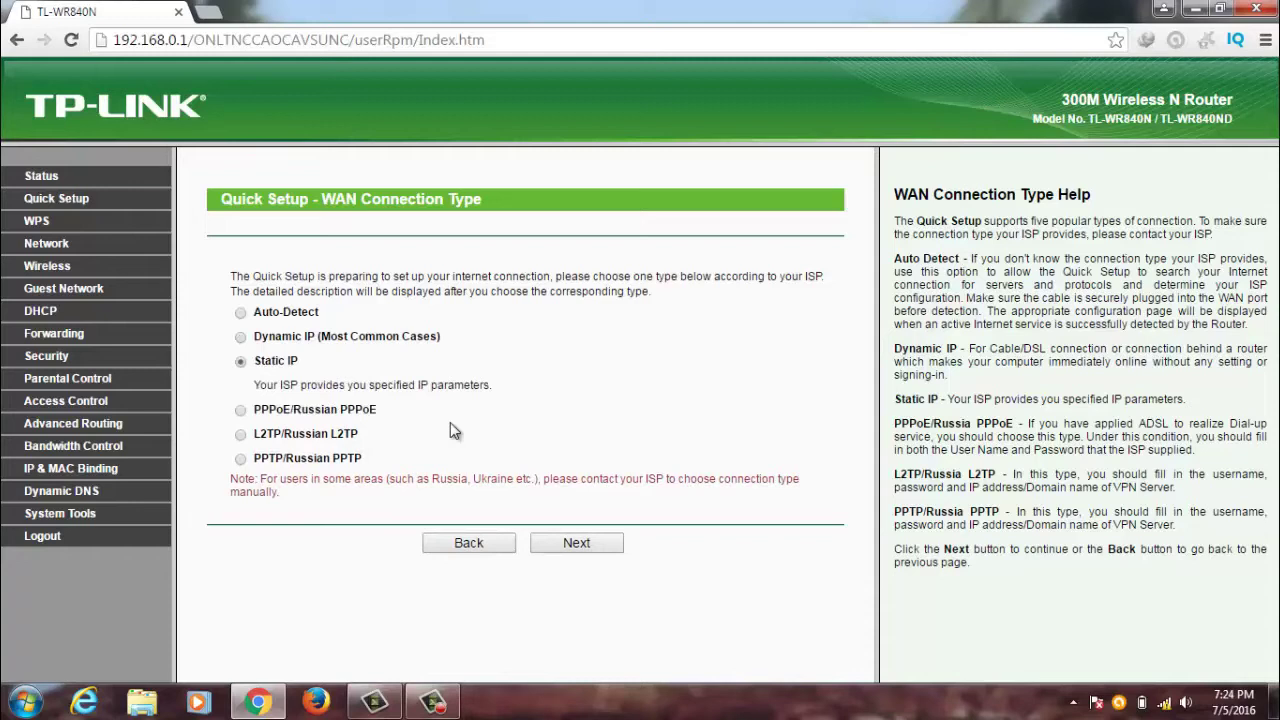
click(572, 542)
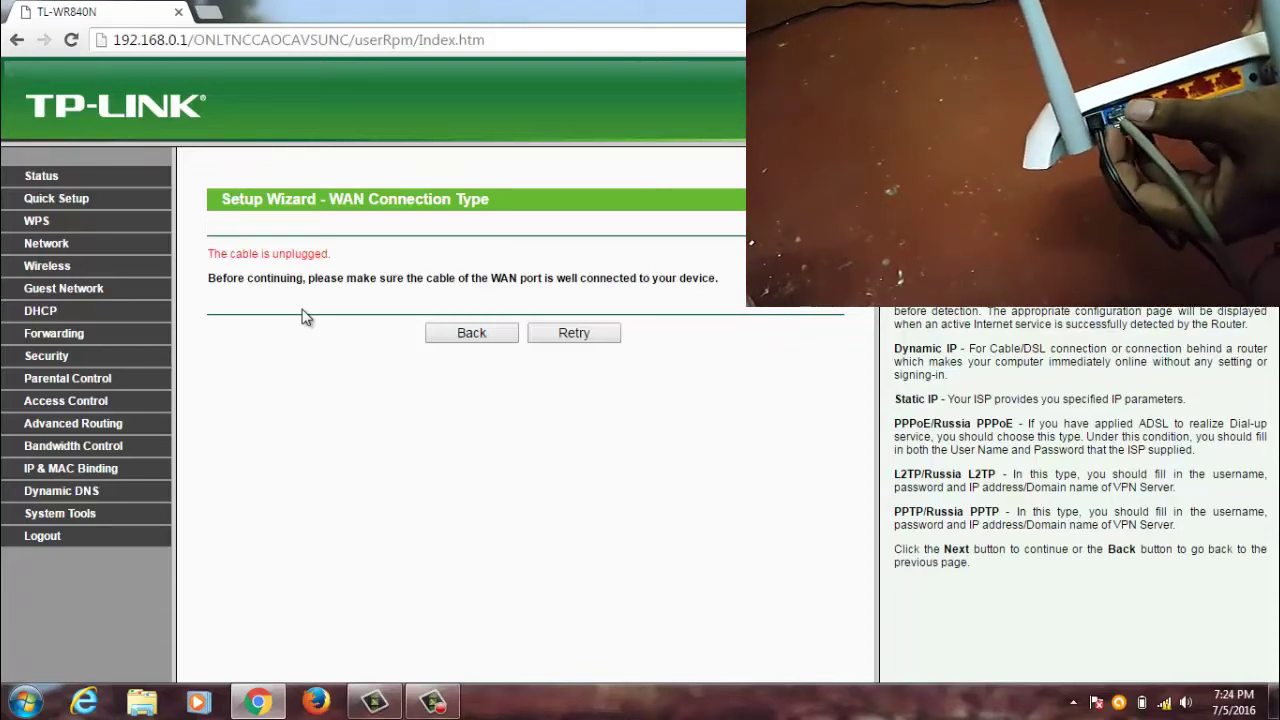
click(579, 333)
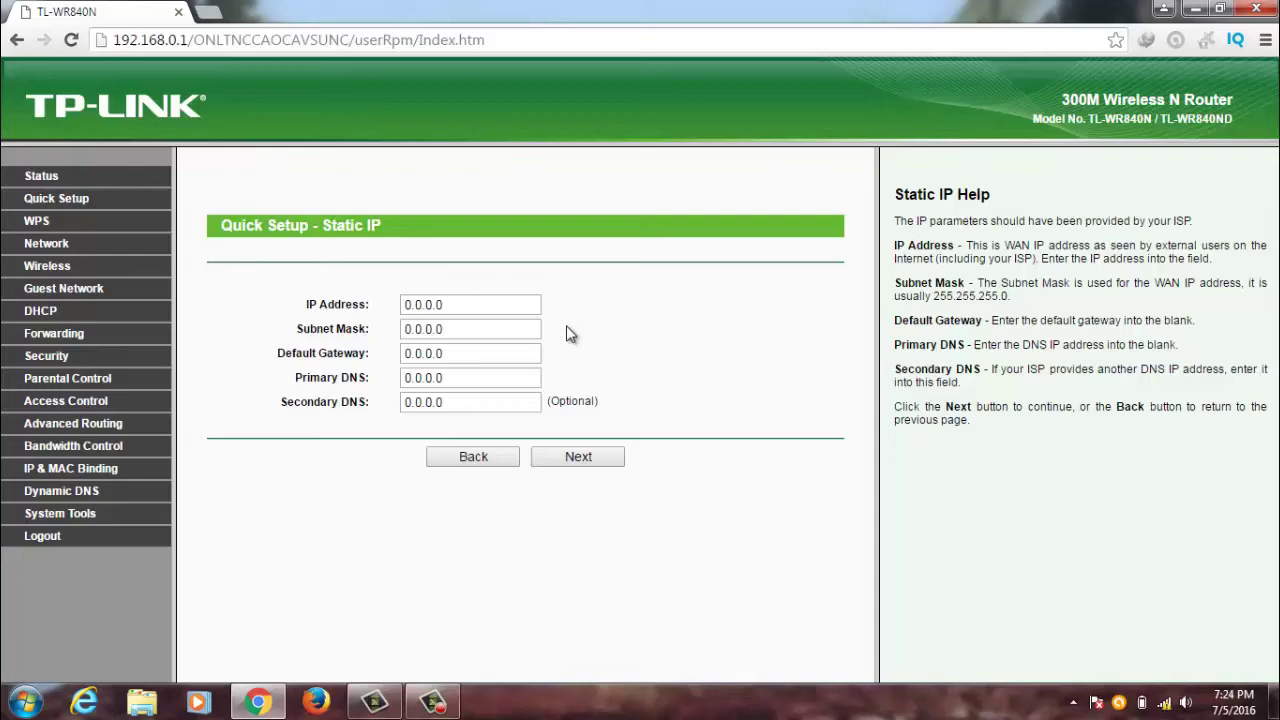
- Enter the WAN IP address and set the subnet mask to 255.255.255.192
click(501, 295)
key(BackSpace)
key(BackSpace)
key(BackSpace)
key(BackSpace)
key(BackSpace)
key(BackSpace)
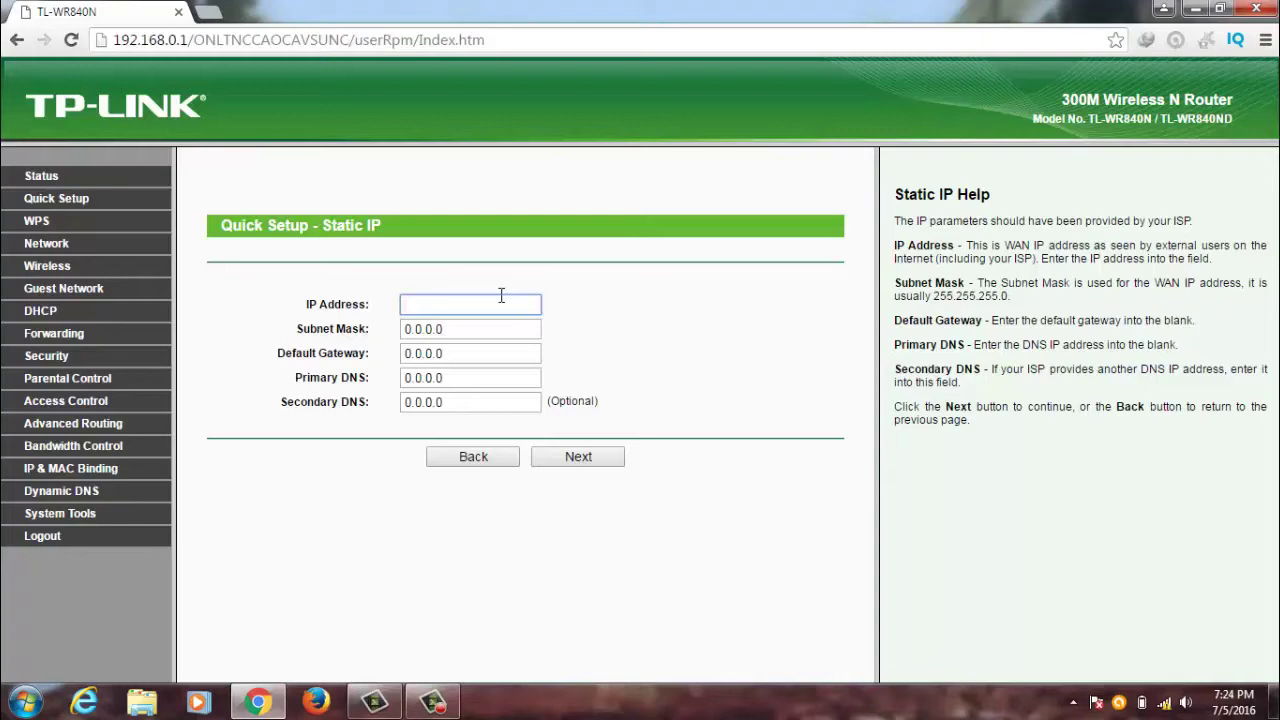
click(24, 702)
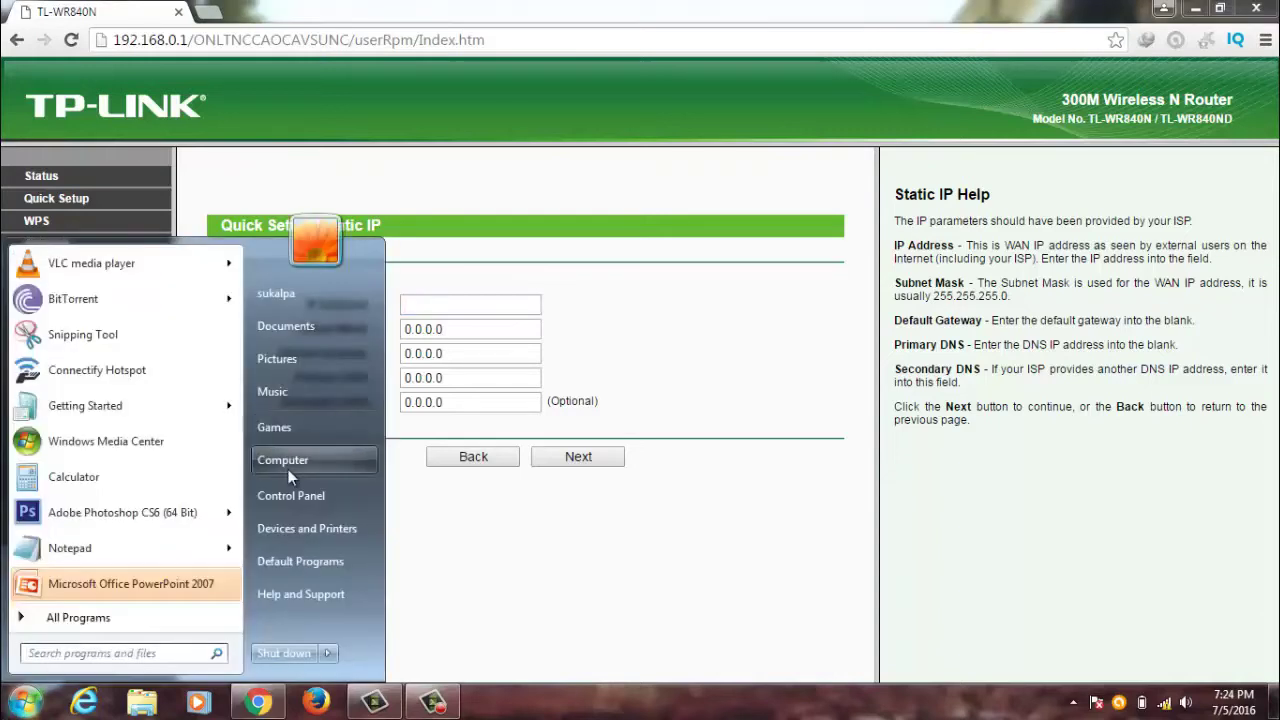
click(425, 304)
text(172.1)
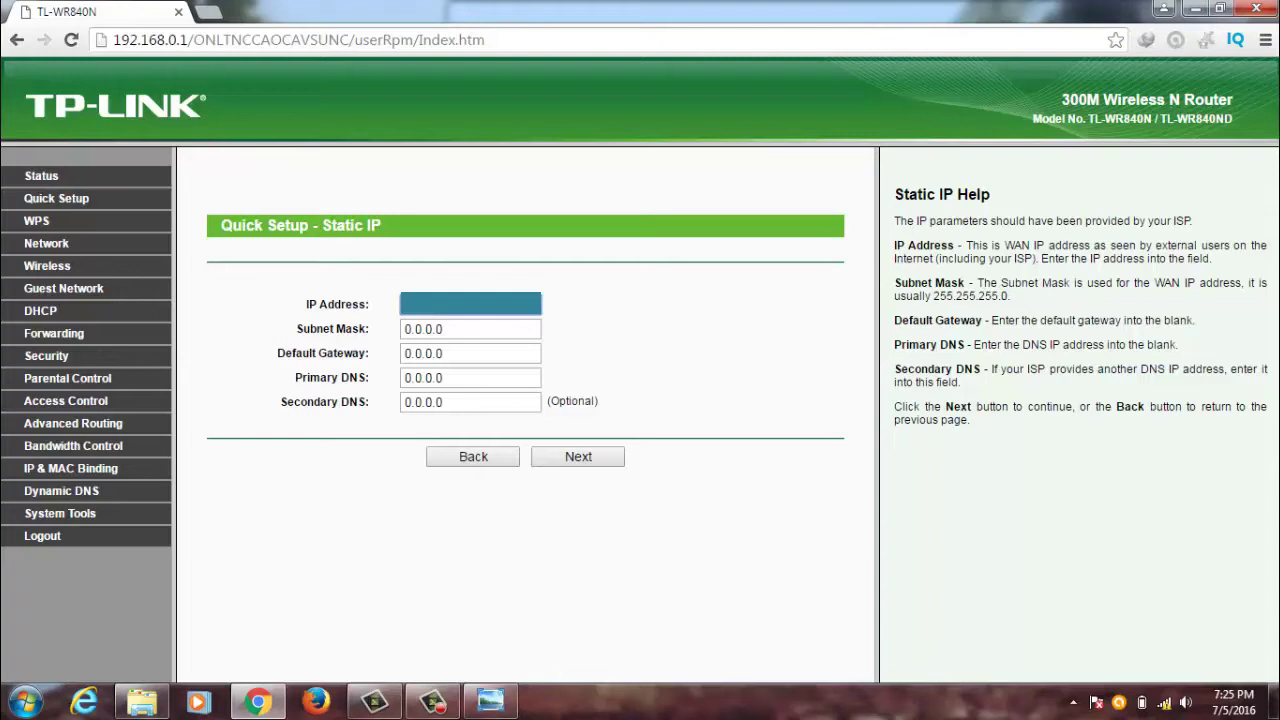
key(Tab)
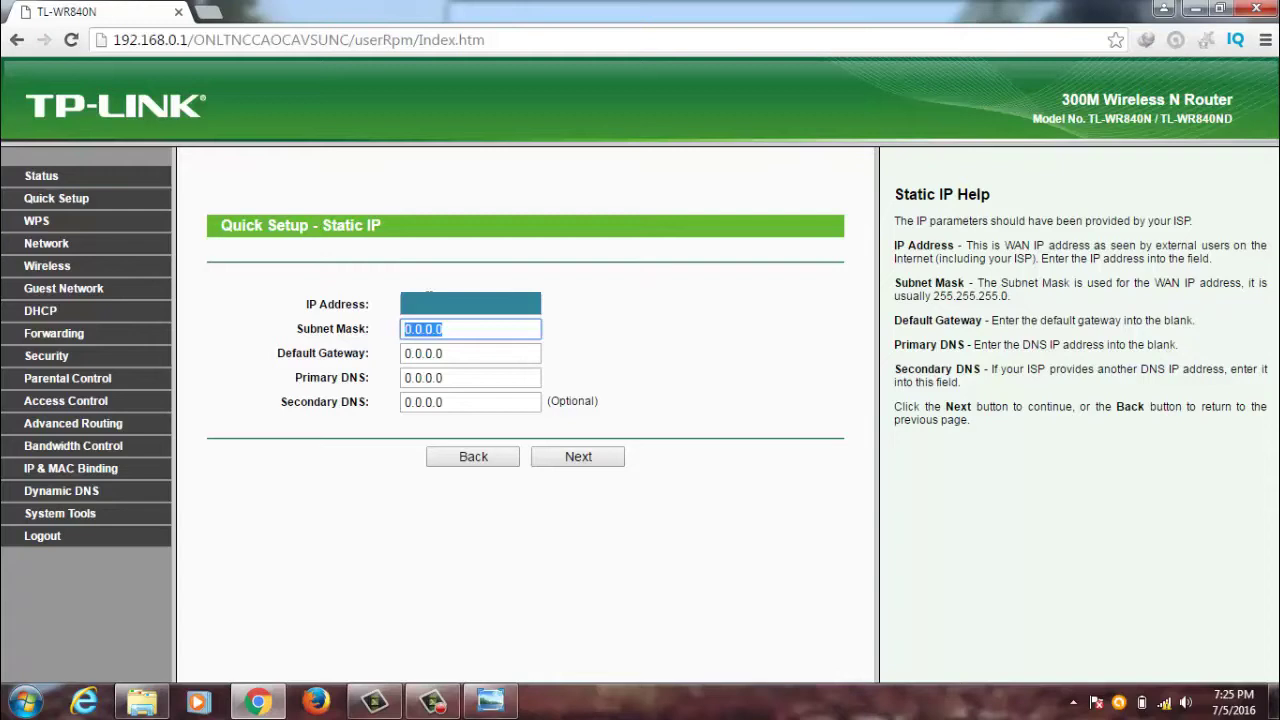
click(491, 316)
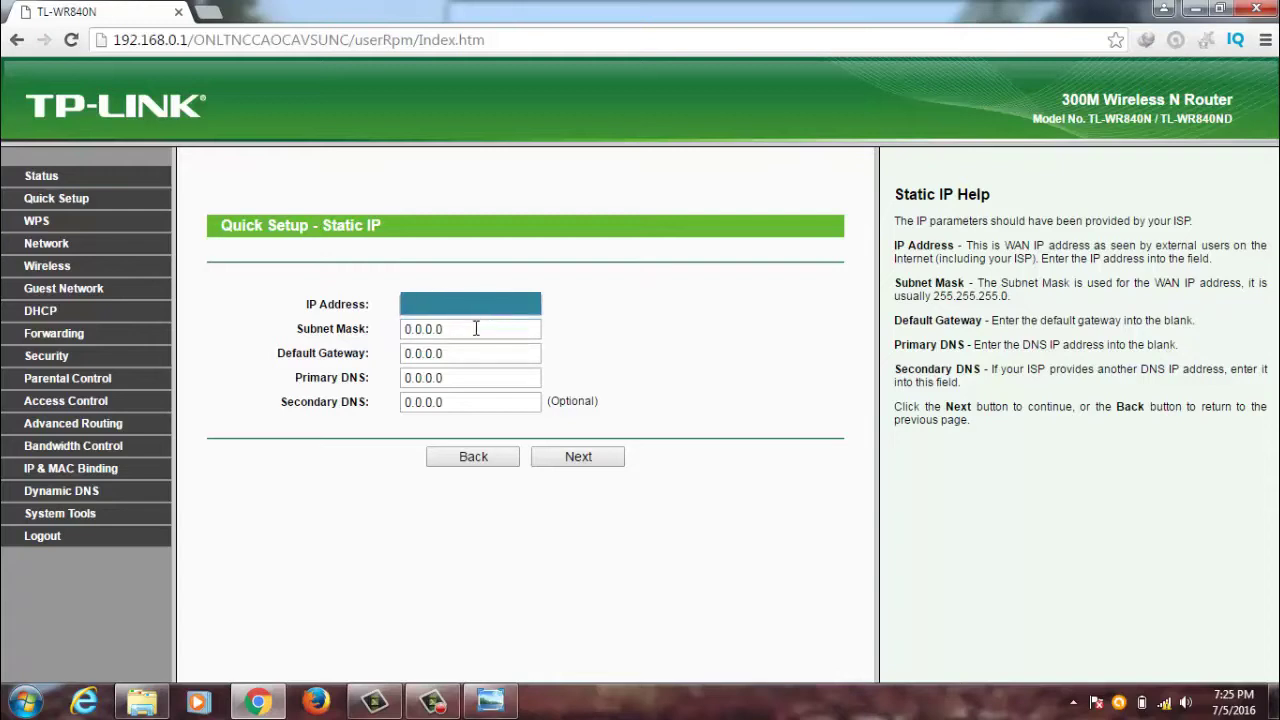
click(476, 328)
double_click(476, 328)
text(2)
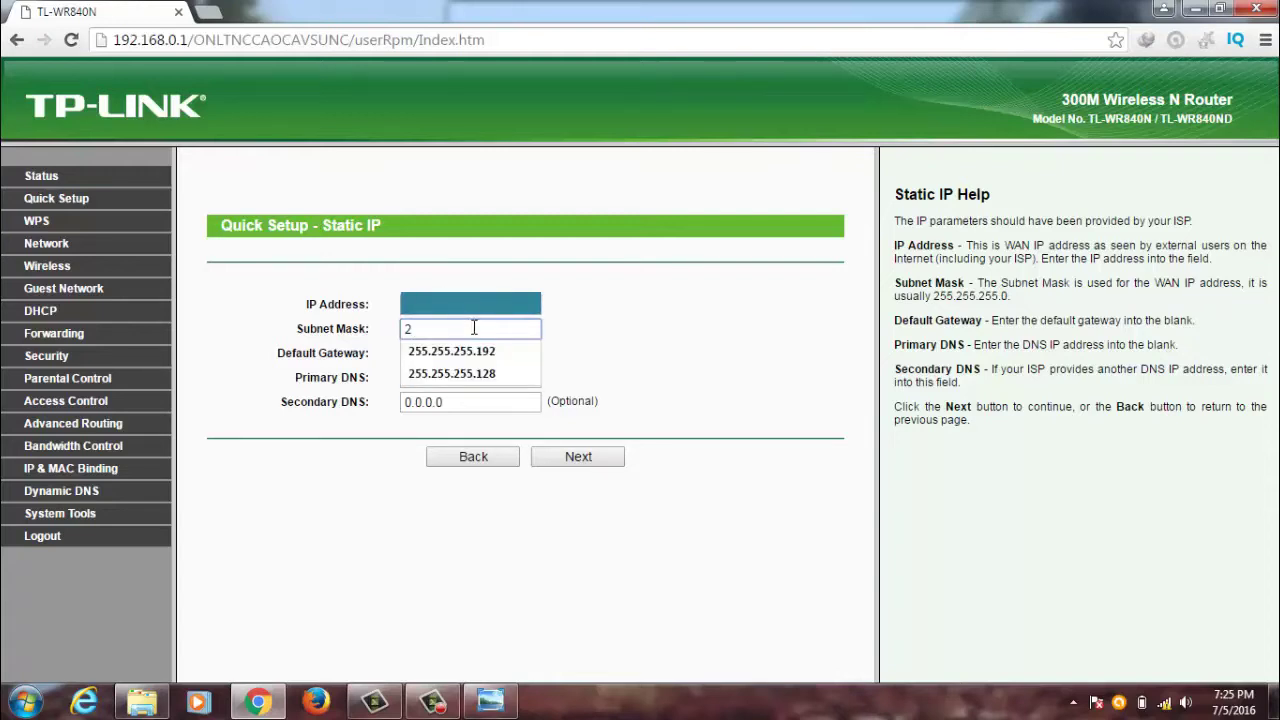
text(55)
click(480, 351)
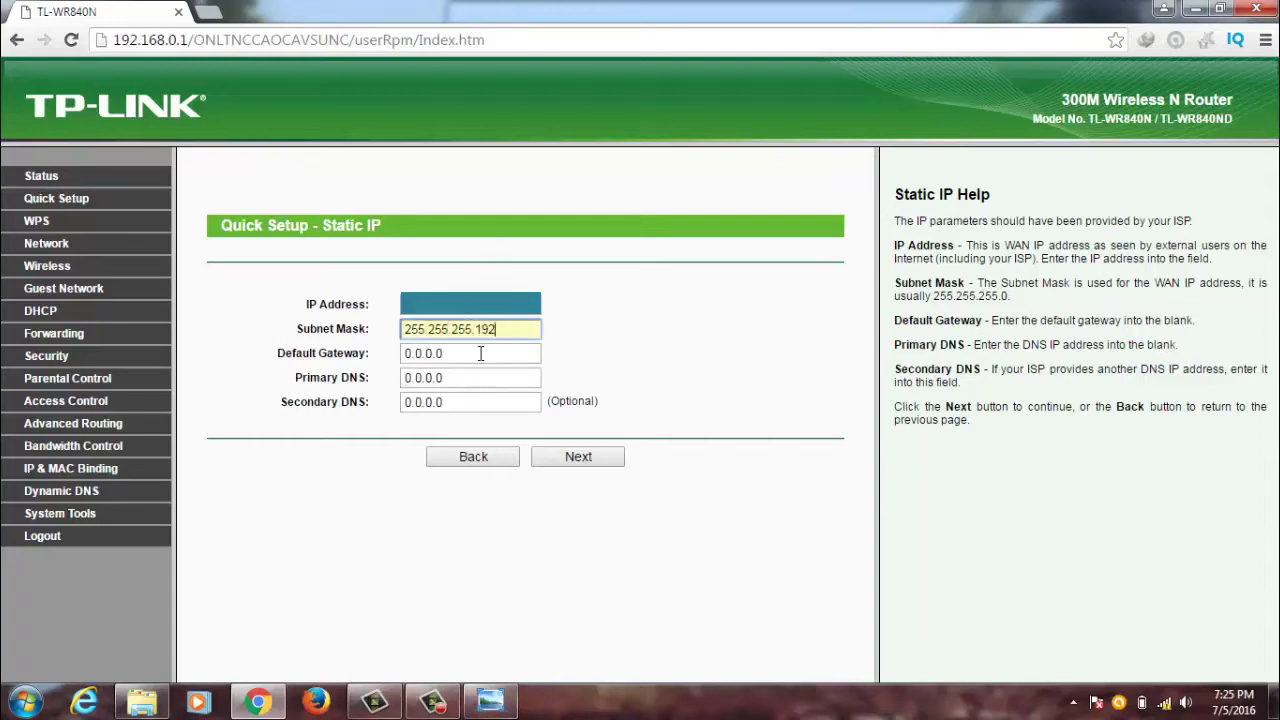
- Set gateway and primary DNS to 172.16.81.193 and secondary DNS to 4.2.2.2
key(Tab)
text(172)
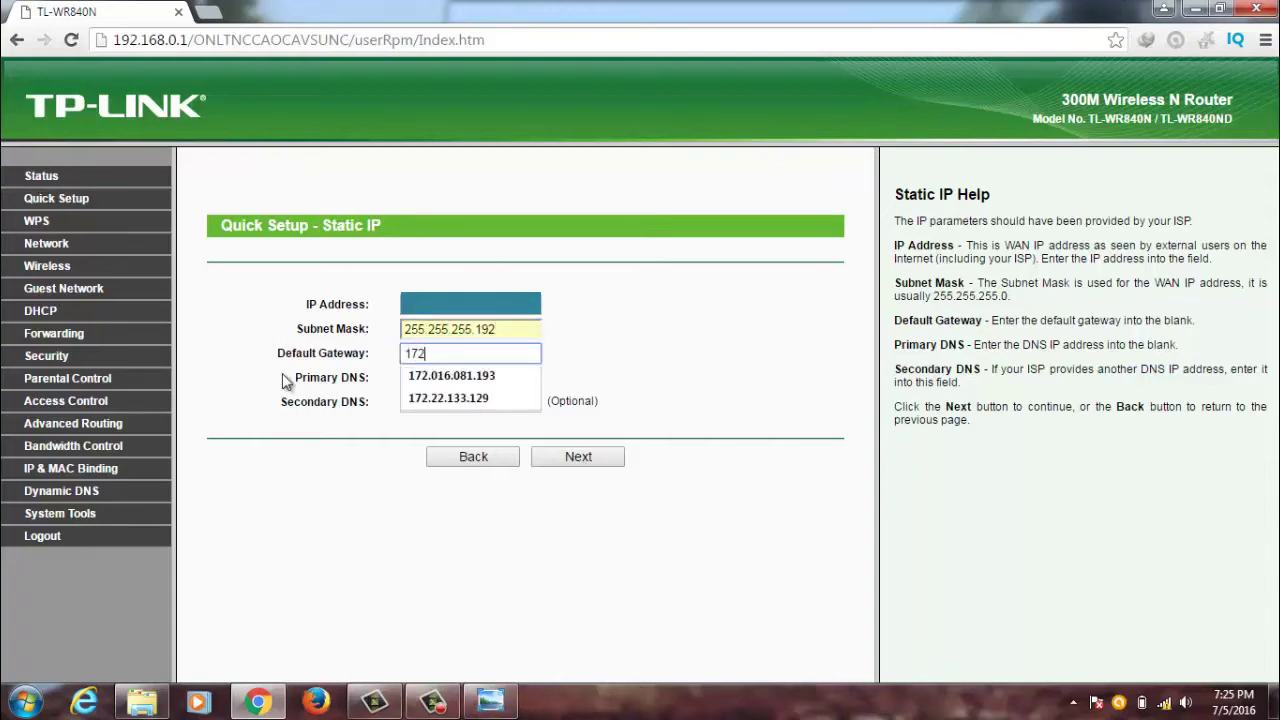
text(.16.81)
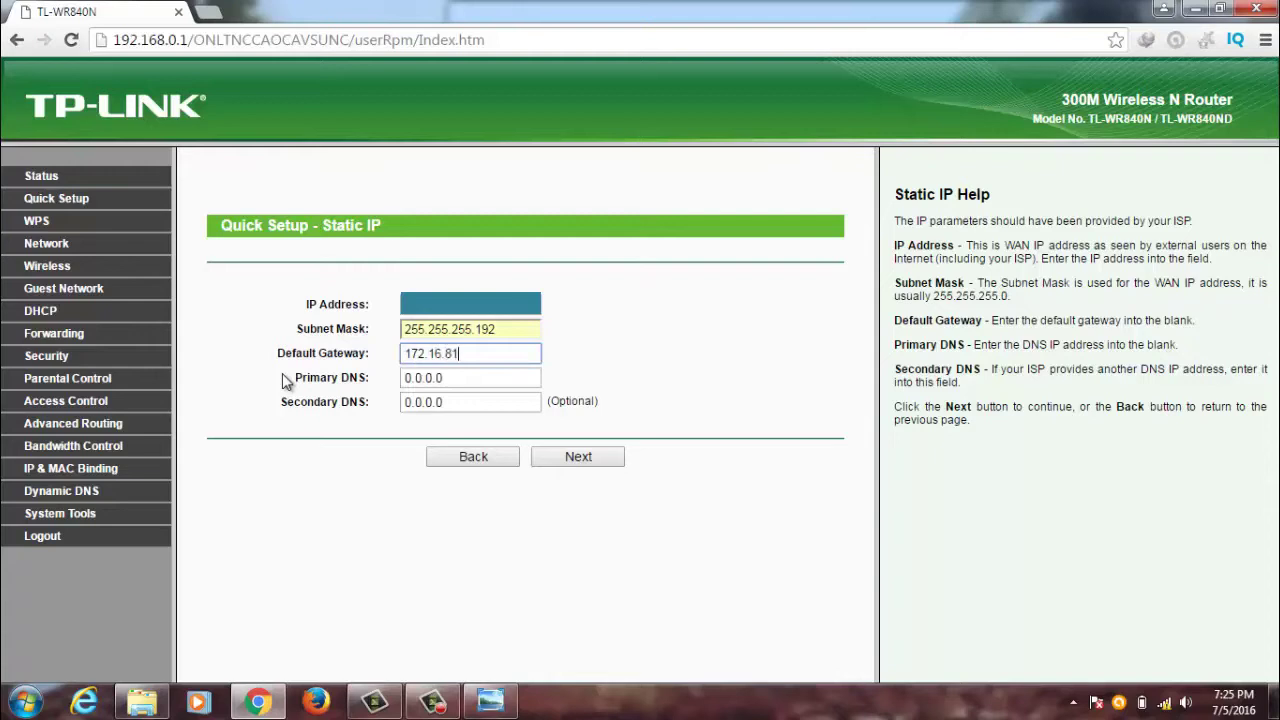
text(.193)
click(457, 377)
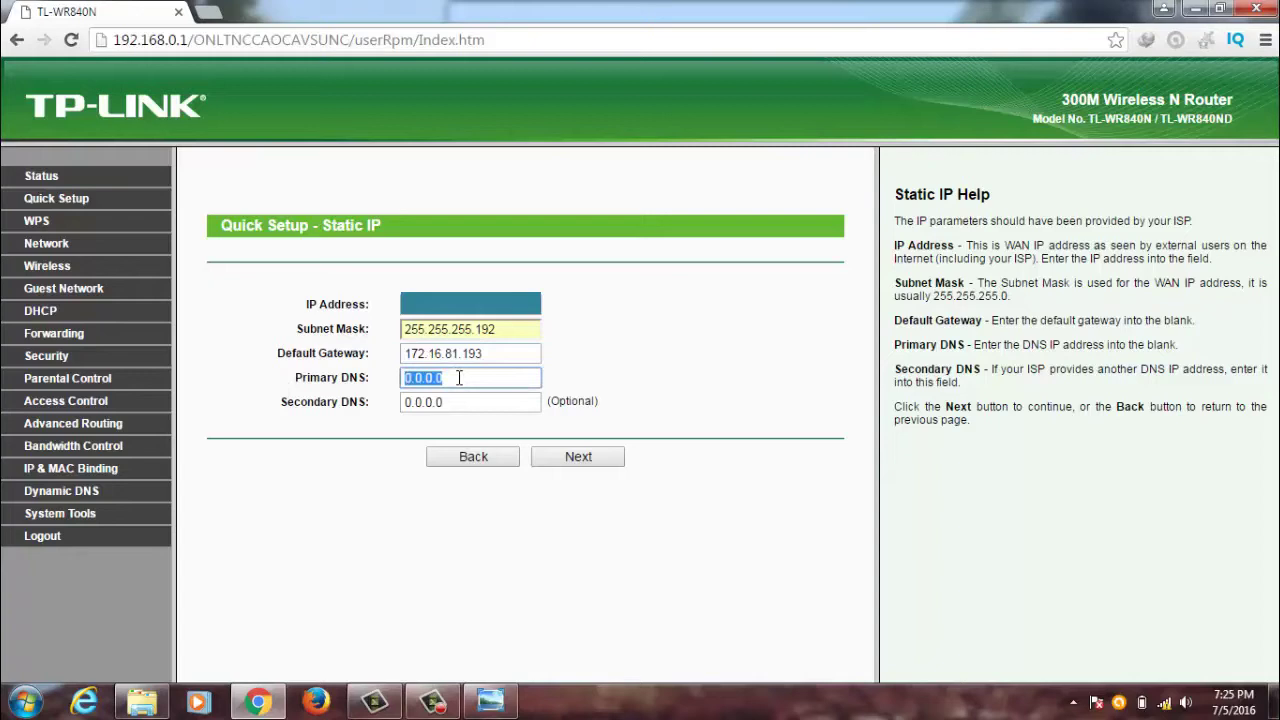
text(172.16)
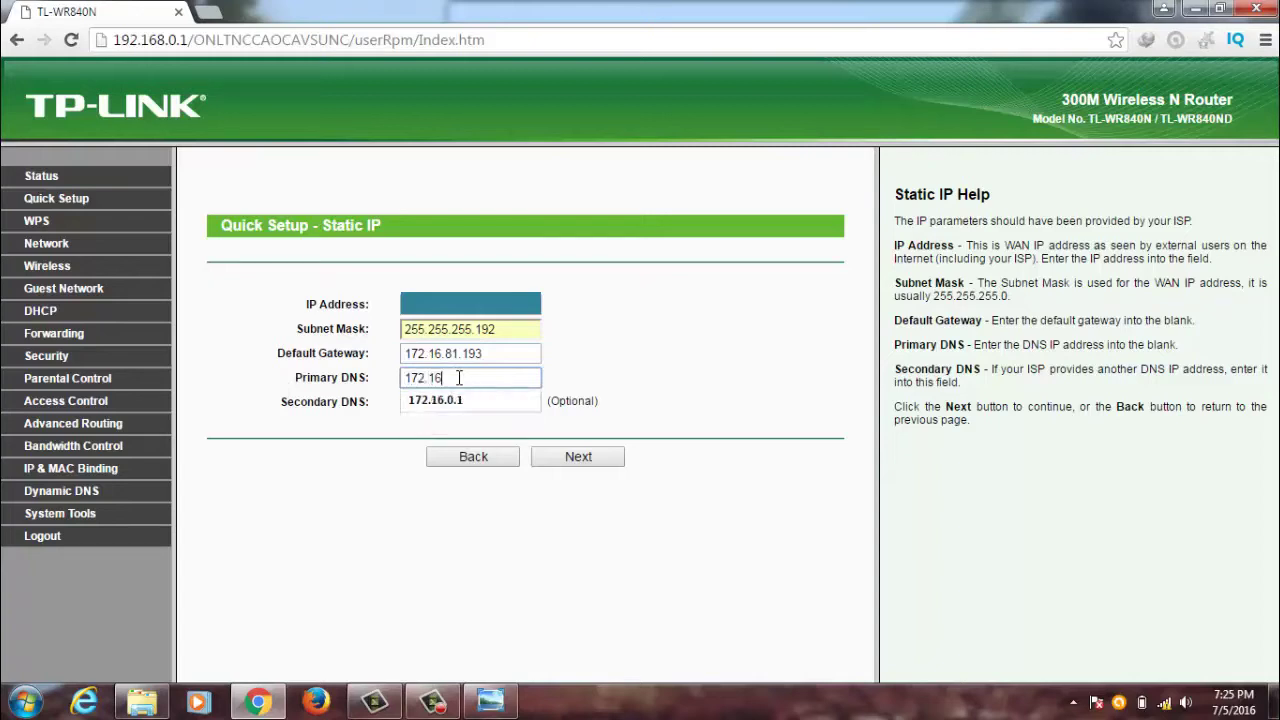
text(.81.193)
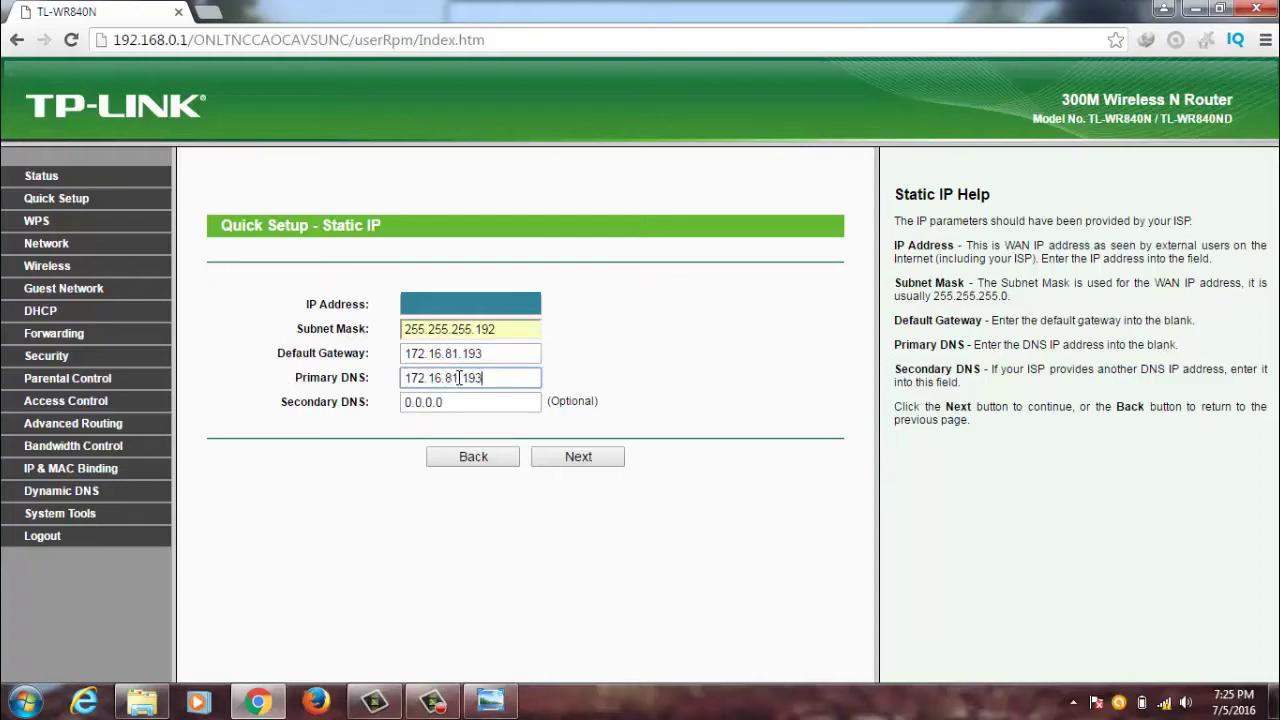
click(463, 402)
key(BackSpace)
key(BackSpace)
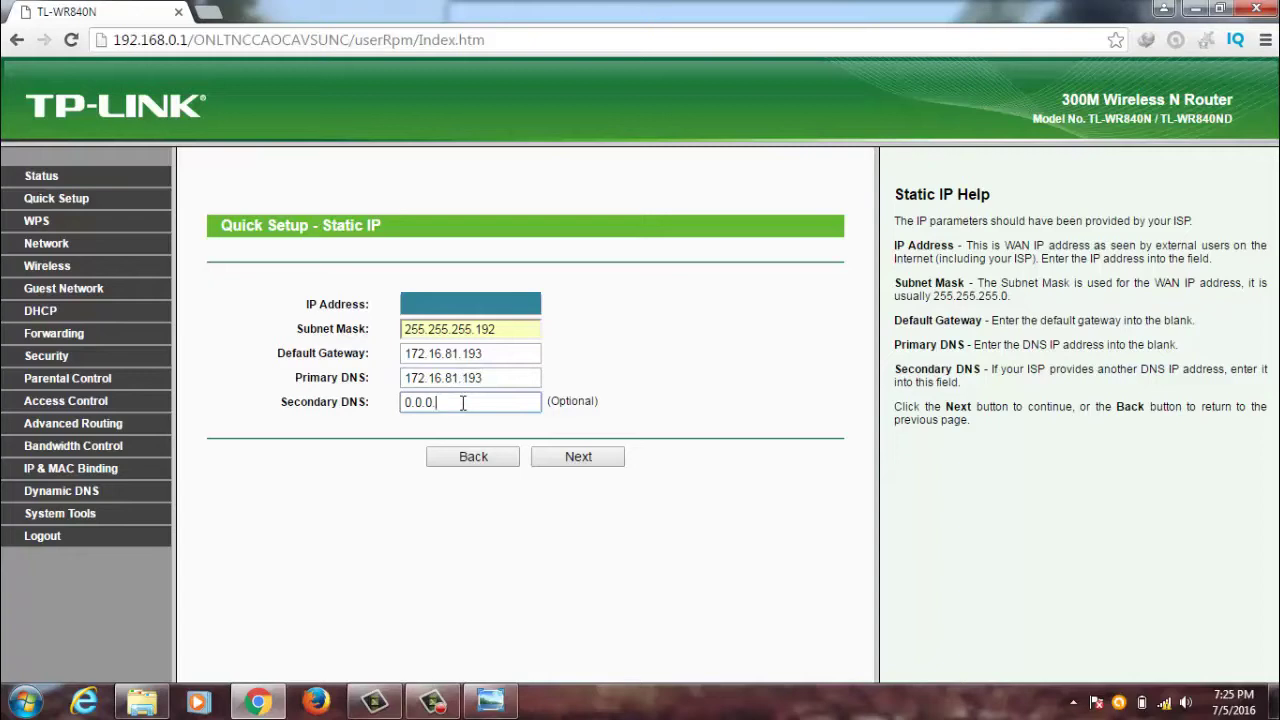
key(BackSpace)
key(BackSpace)
key(BackSpace)
text(4.2)
text(.2.2)
click(530, 375)
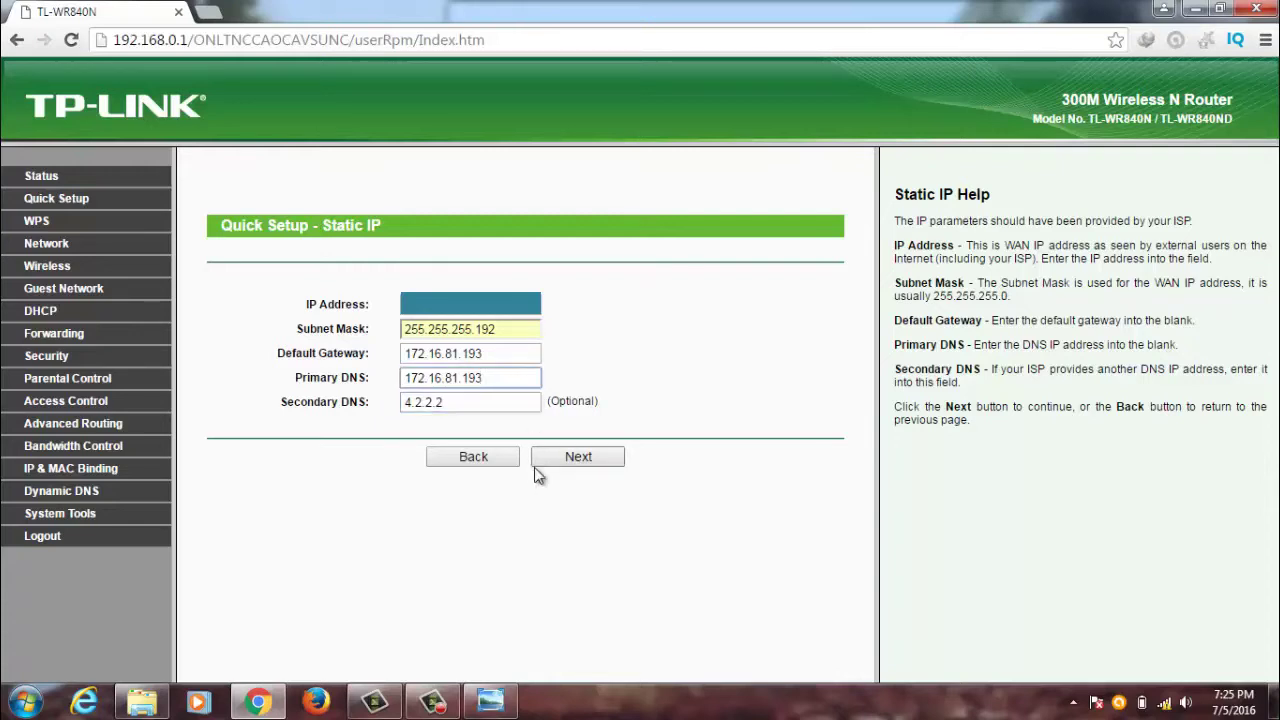
- Advance to the wireless step and rename the network from TP-LINK_942A to Android Buddy
click(595, 457)
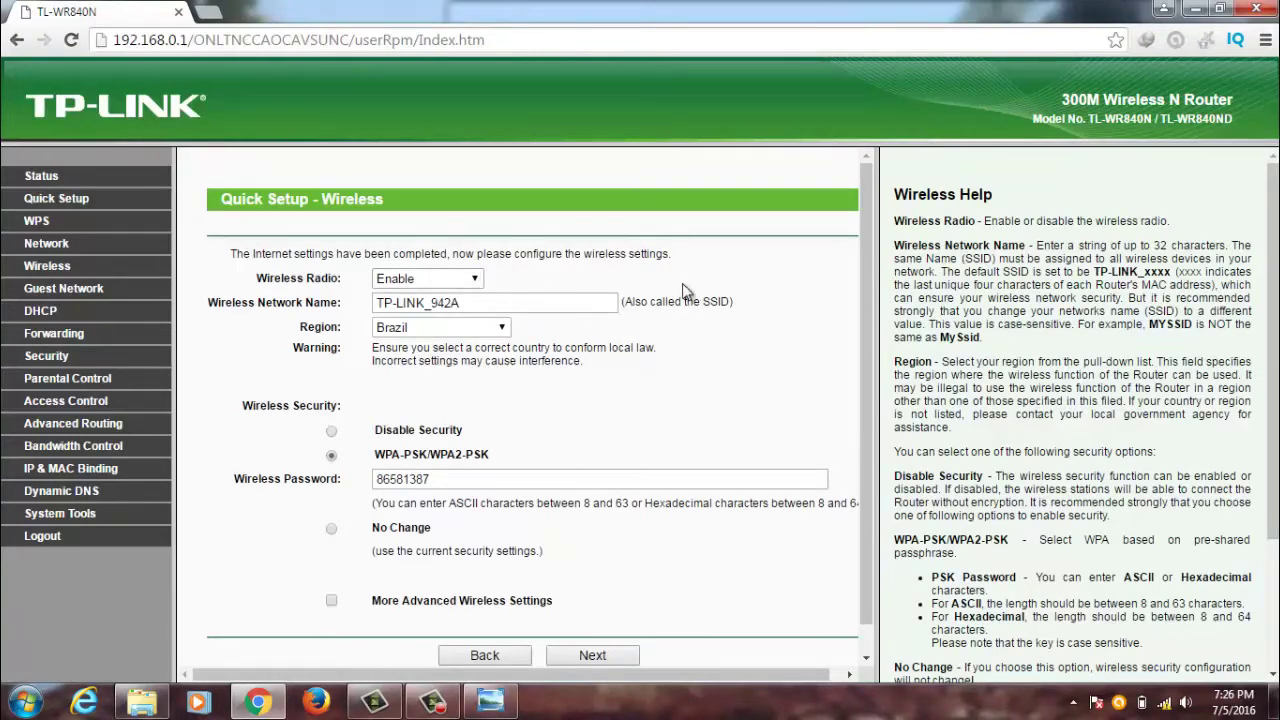
click(513, 302)
drag(515, 302, 98, 318)
text(A)
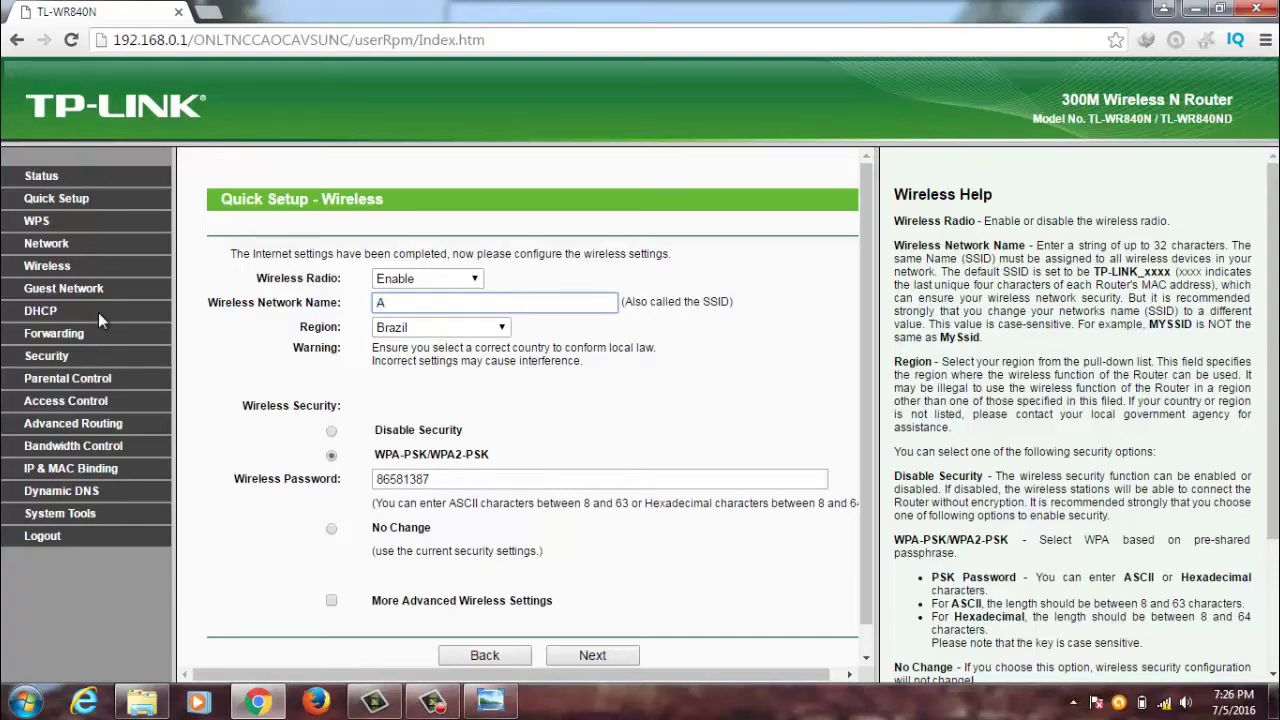
text(ndroid Bud)
text(dy)
key(Tab)
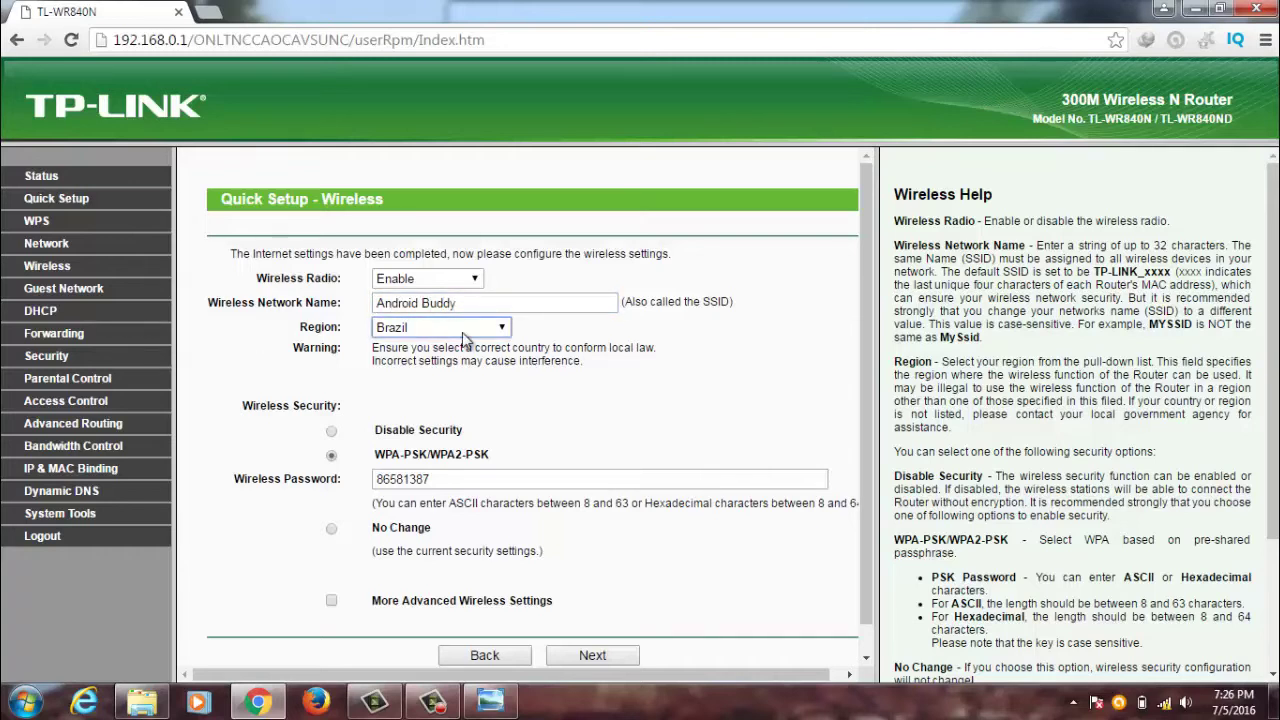
- Set the wireless region to India and acknowledge the region warning
click(463, 337)
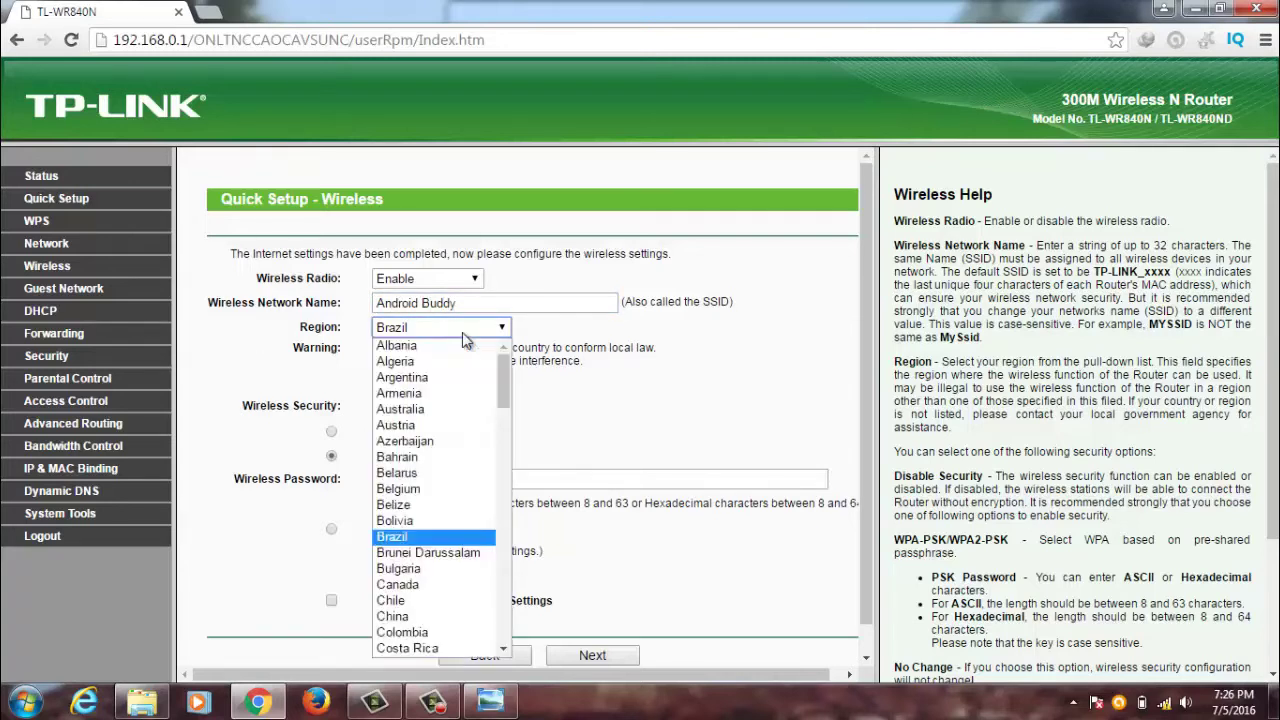
drag(507, 375, 510, 468)
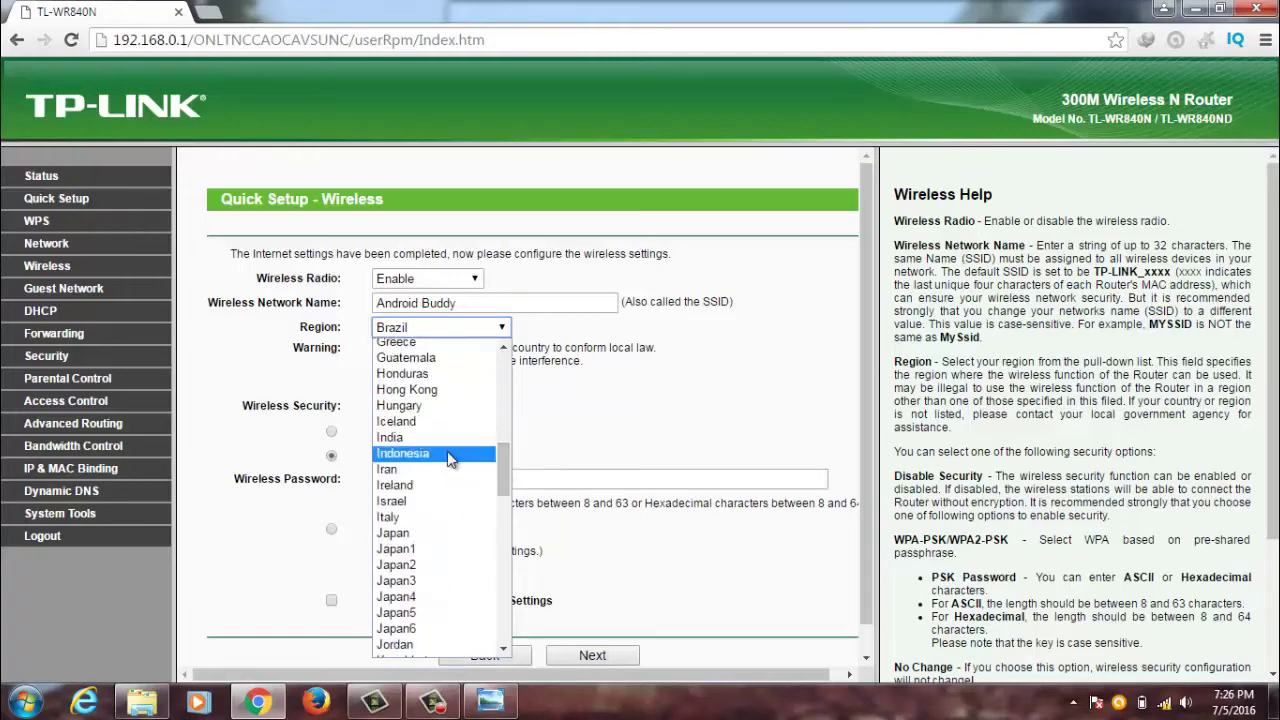
click(448, 441)
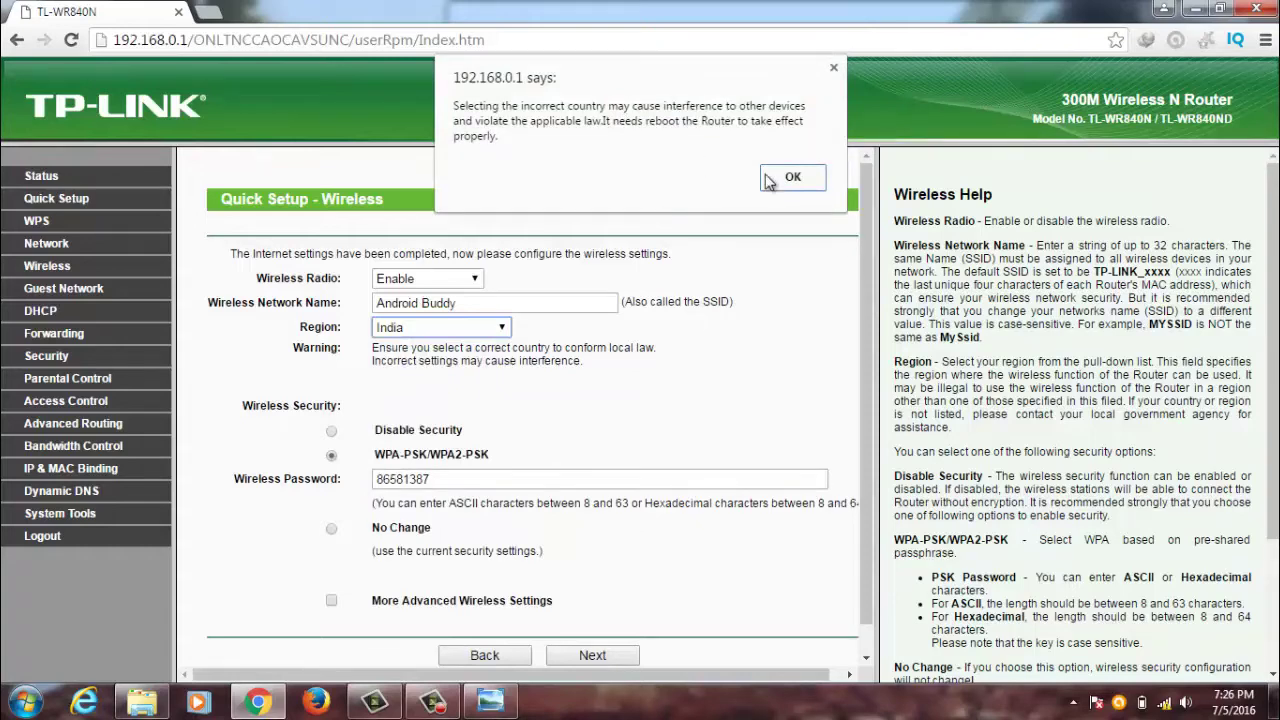
click(803, 180)
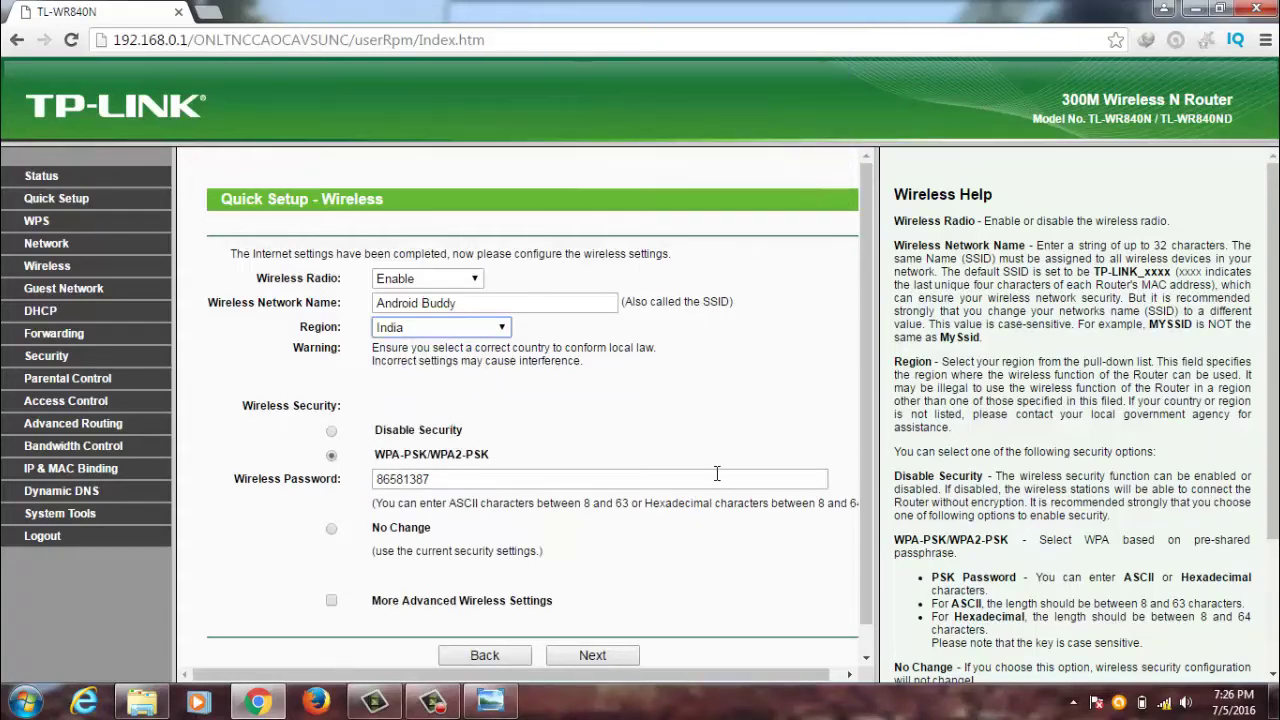
drag(868, 449, 866, 526)
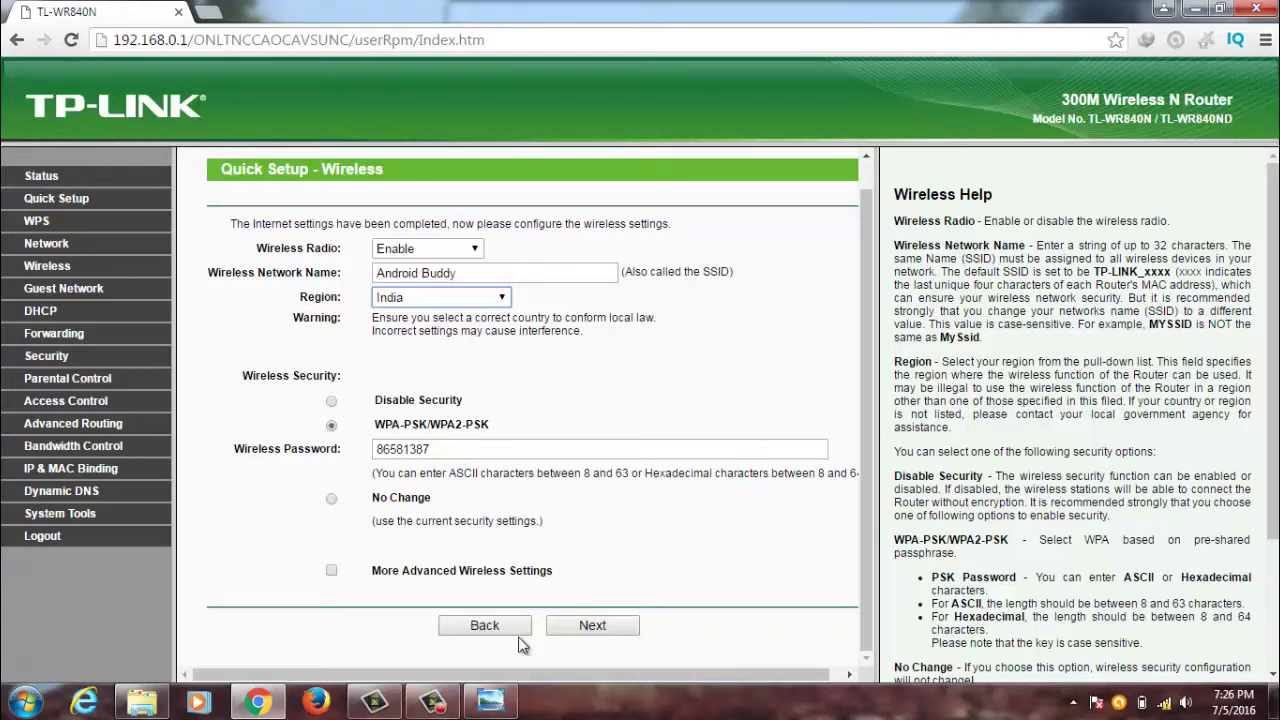
- Advance to the Quick Setup Finish page and finish the wizard
click(608, 625)
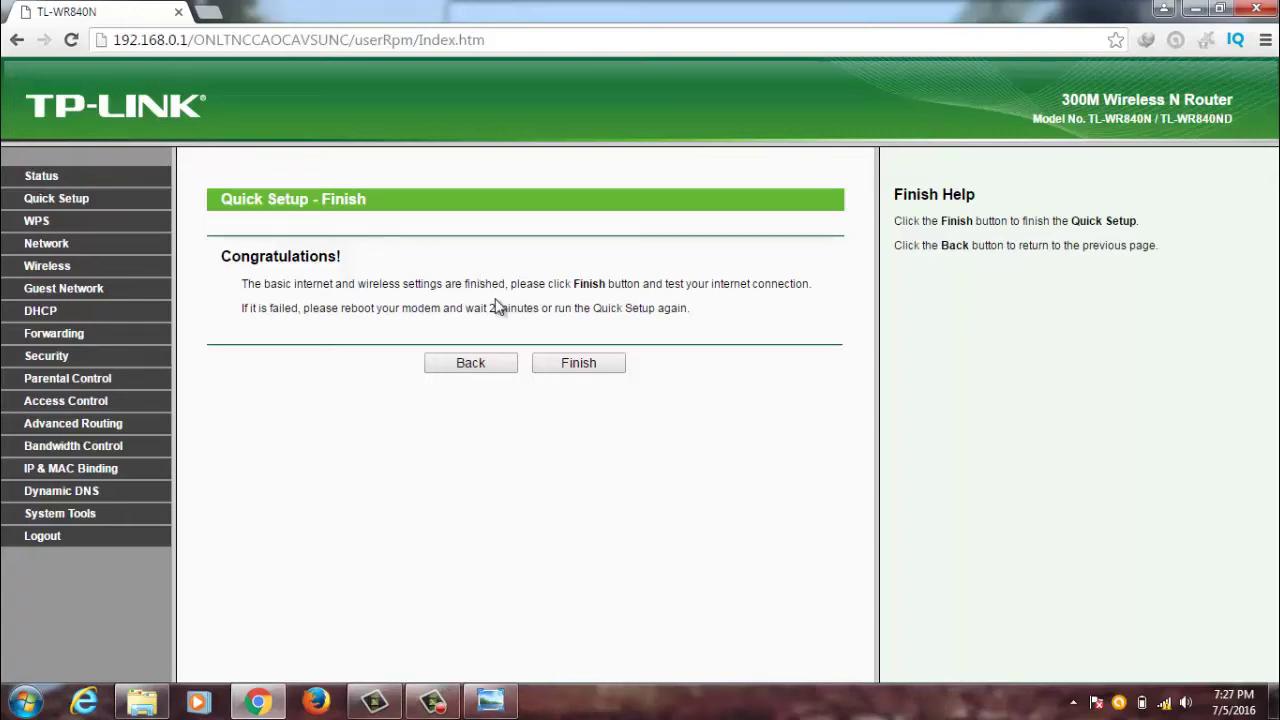
click(580, 368)
- Join the Android Buddy network, entering the wireless security key and correcting typos
click(1165, 704)
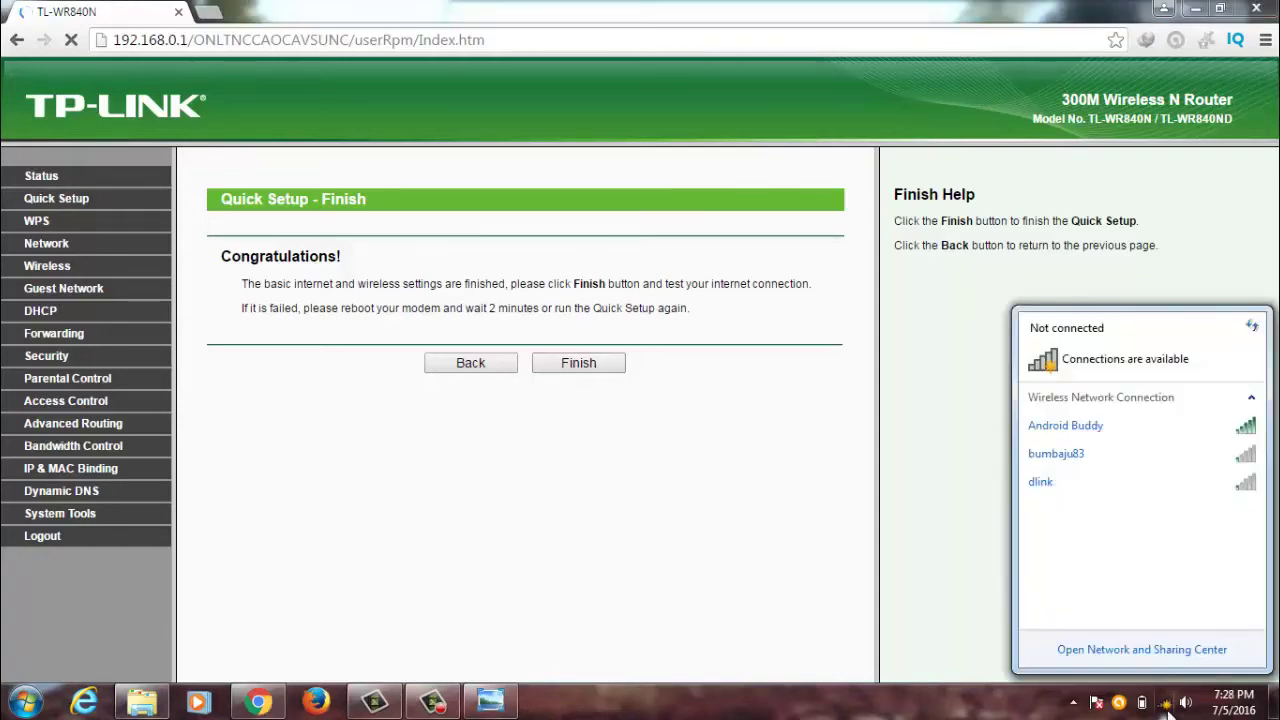
mouse_move(1066, 426)
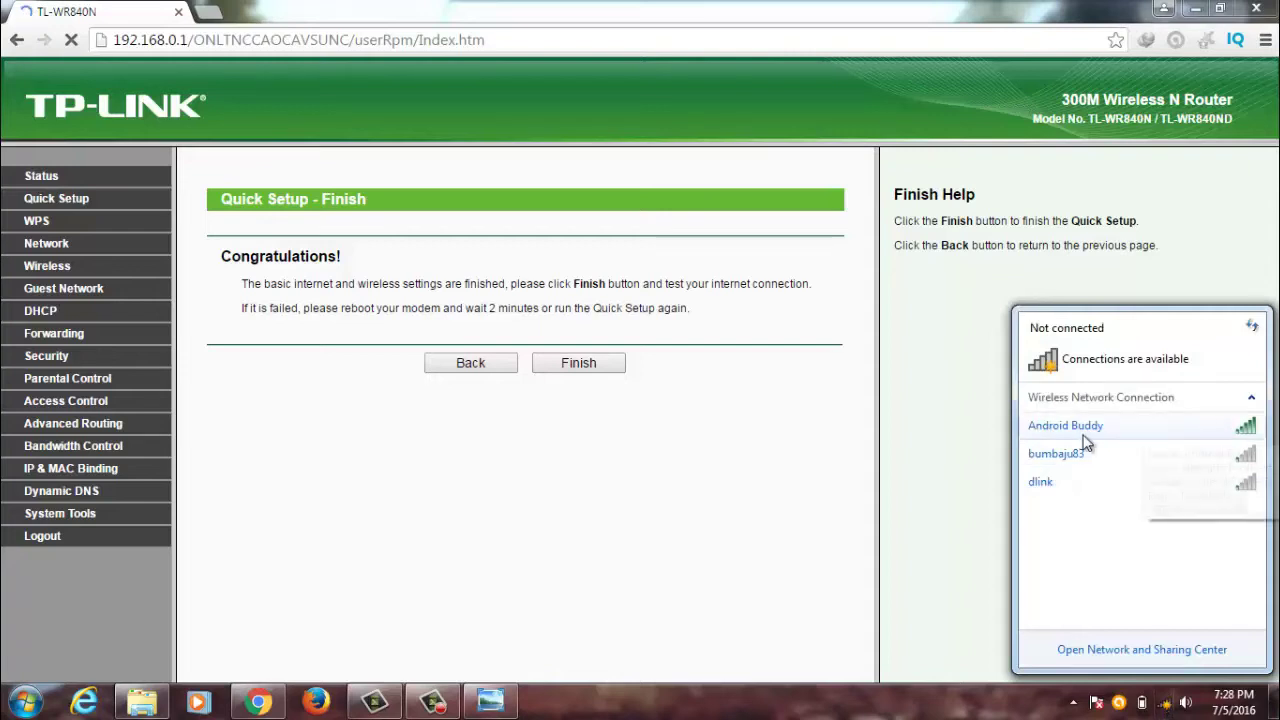
click(1215, 436)
click(1199, 454)
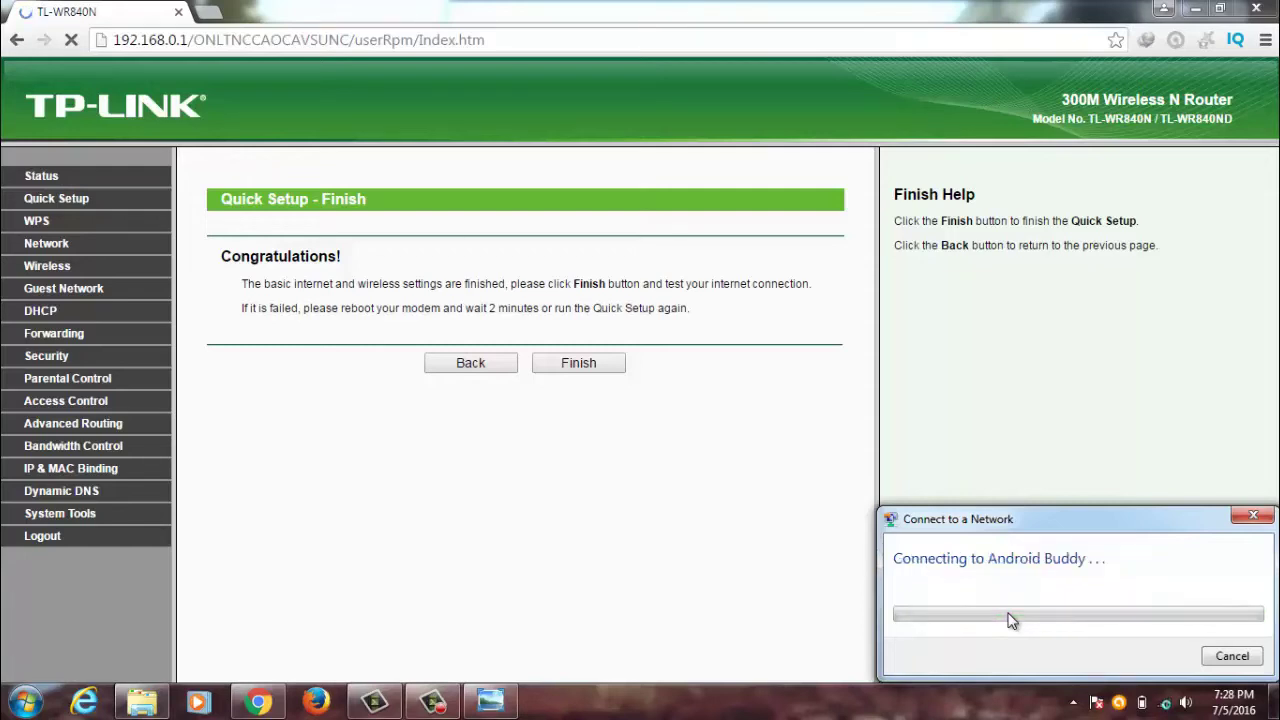
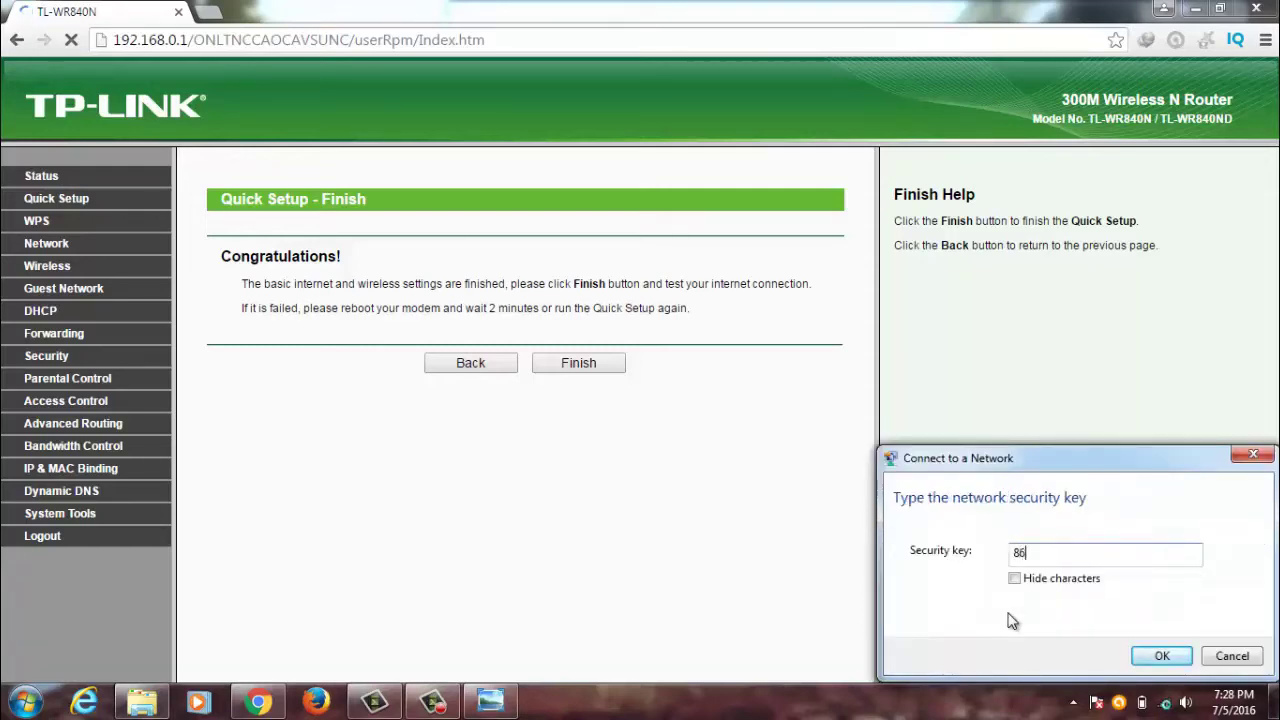
click(1158, 655)
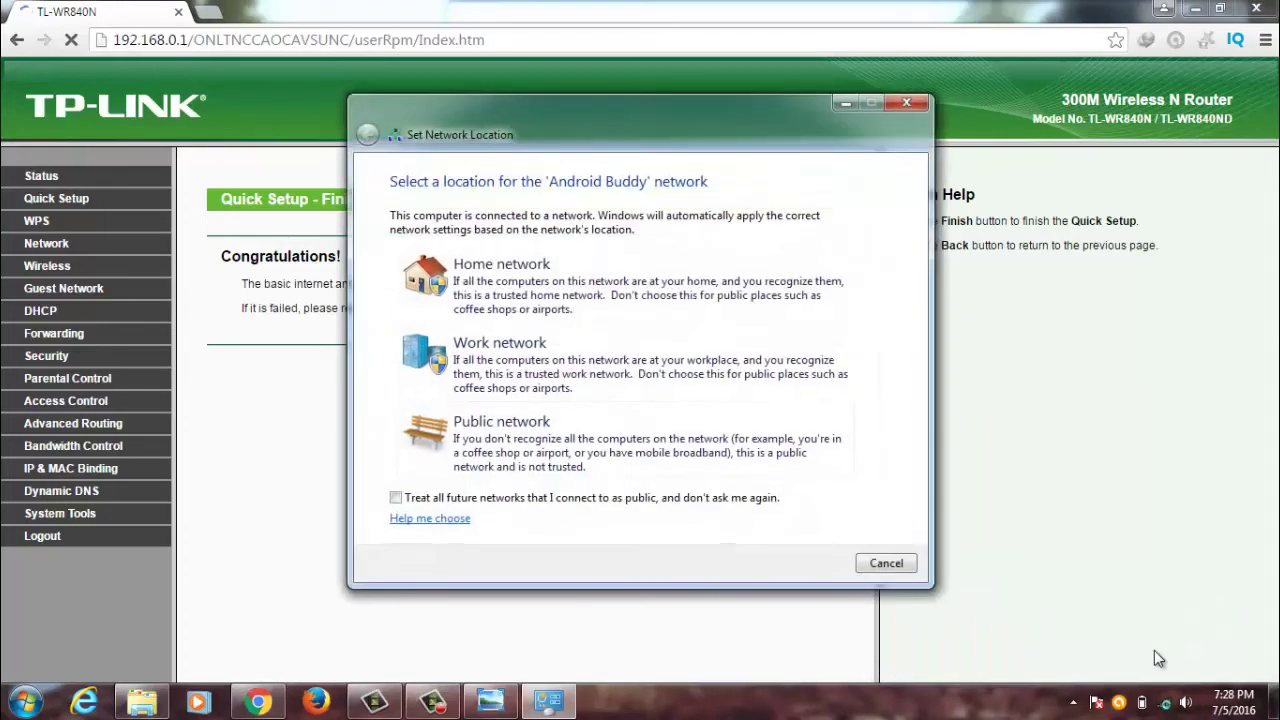
- Dismiss the location prompt and log in to the Alliance Broadband IPACCT portal
click(886, 563)
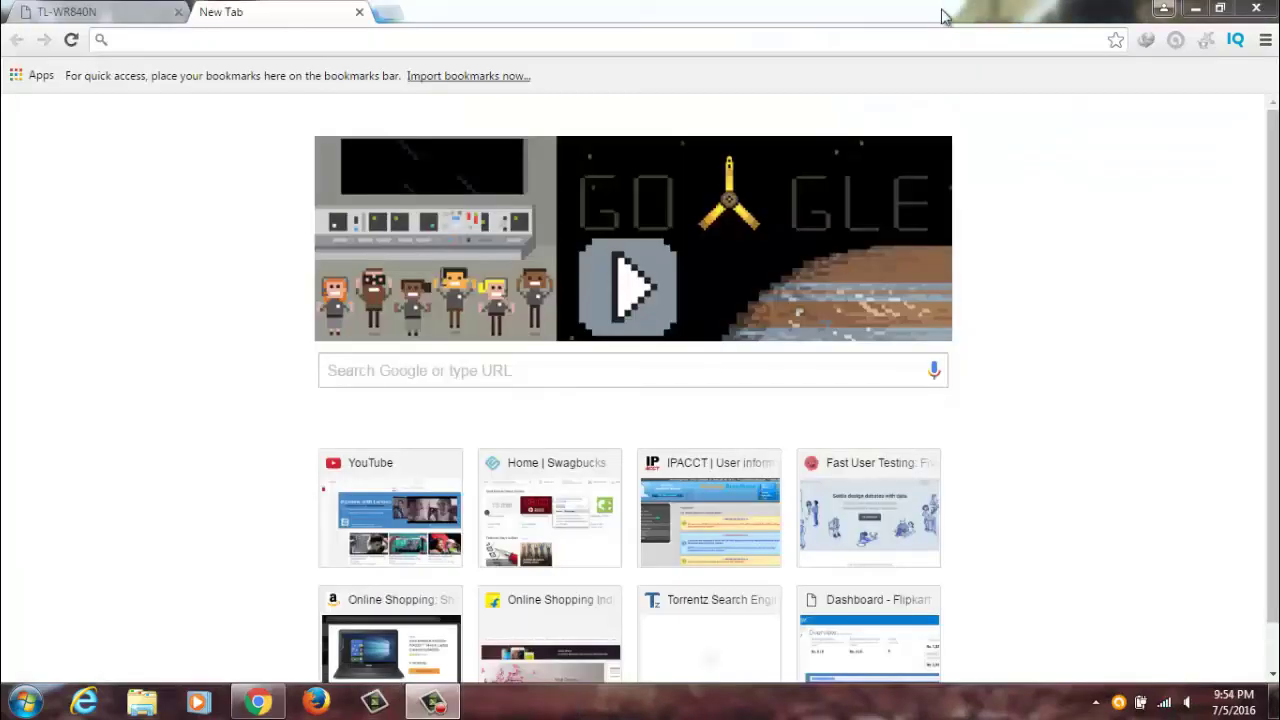
click(934, 32)
text(10.254.254.22/0/up/)
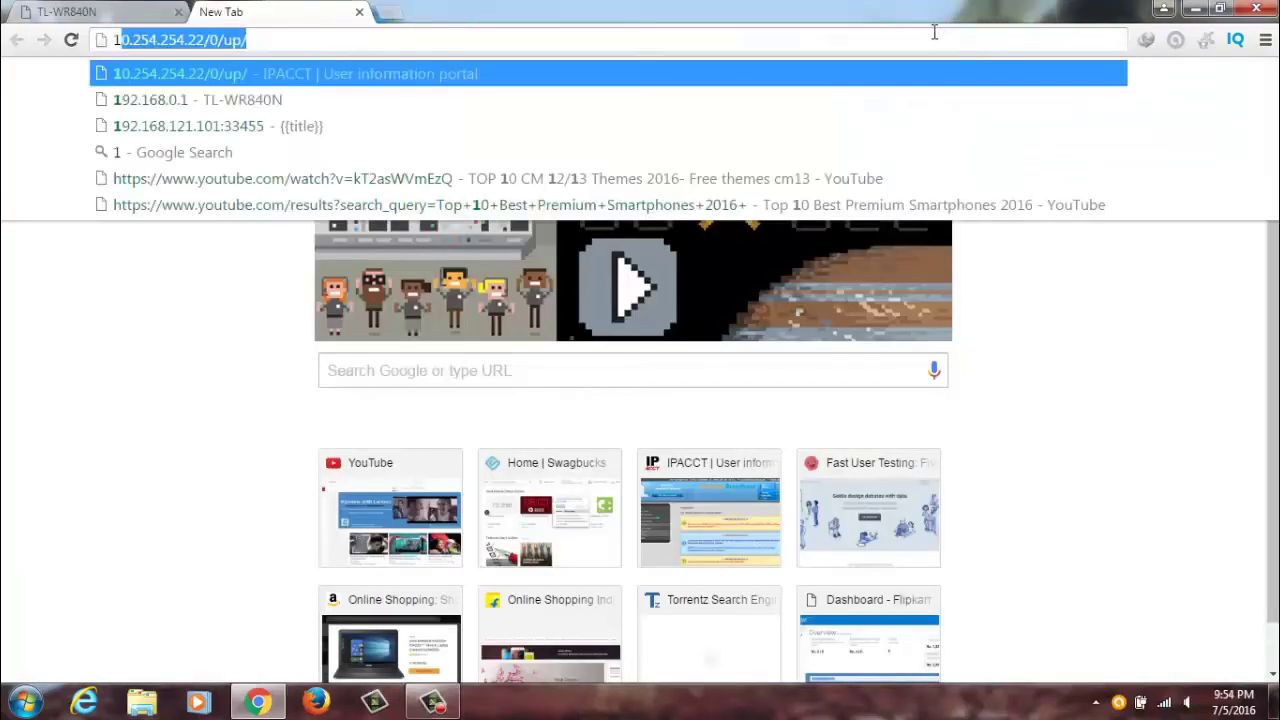
key(Return)
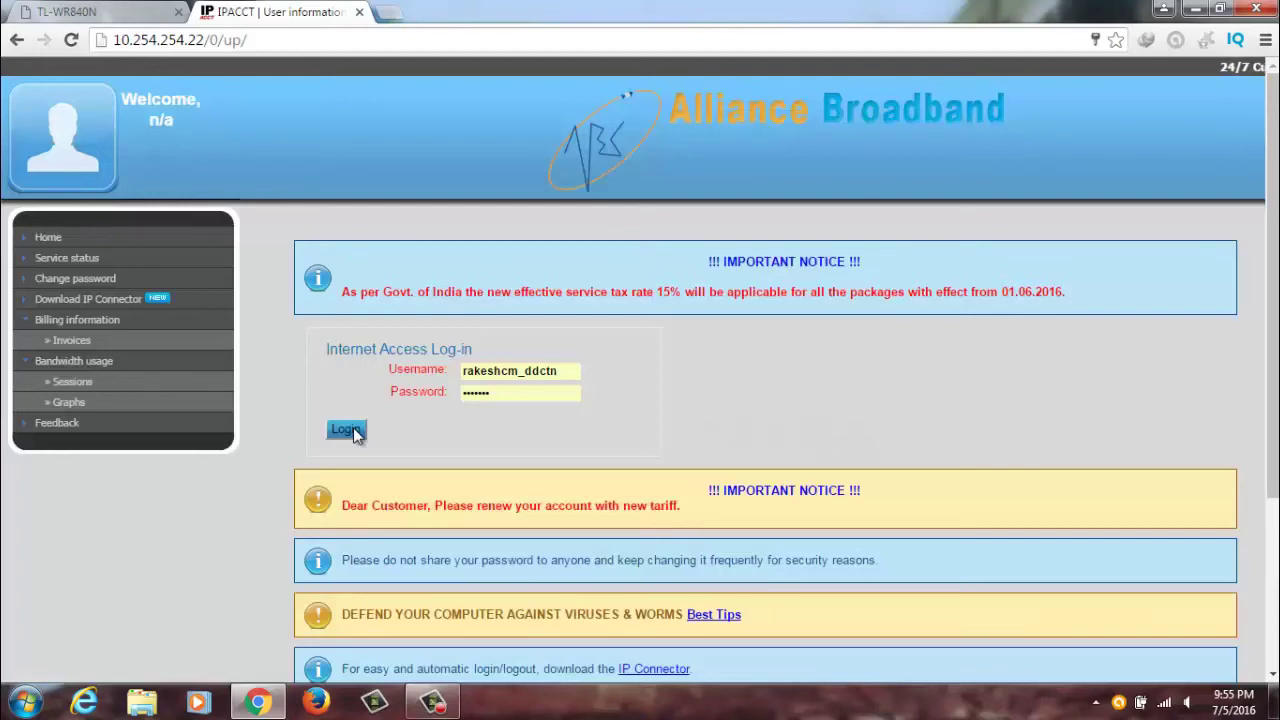
click(346, 430)
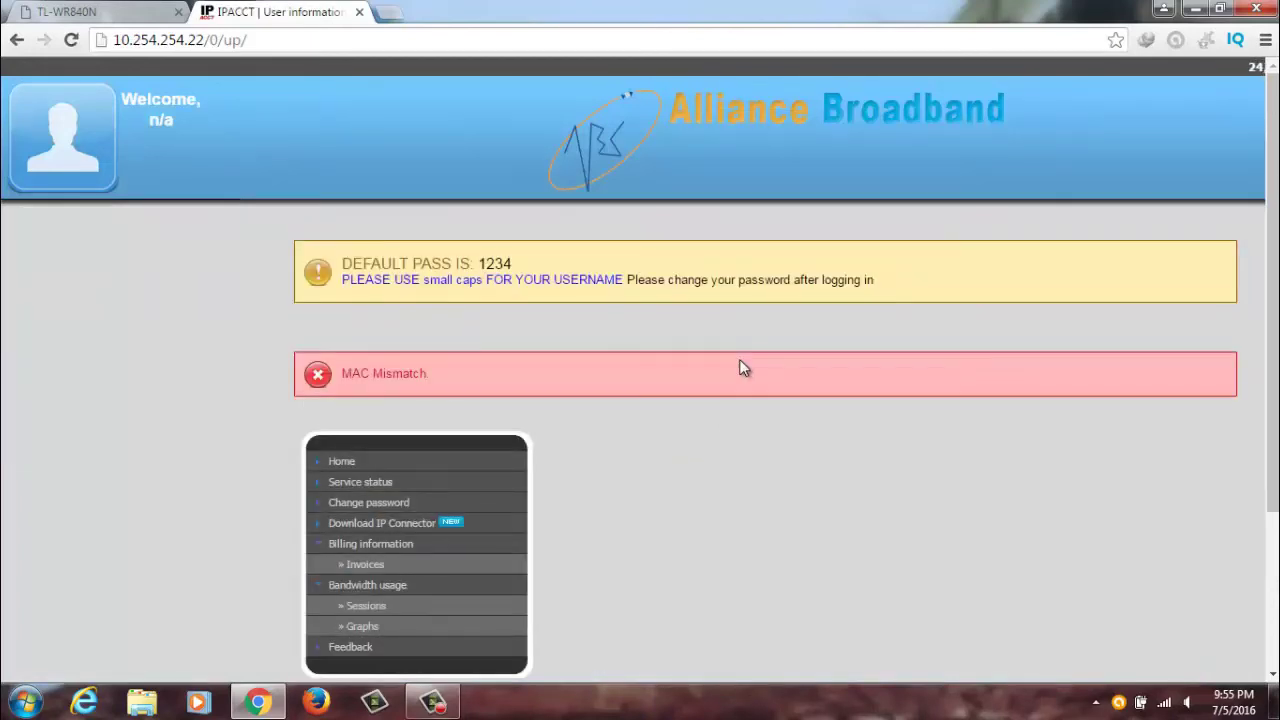
- Highlight the MAC Mismatch error, then switch to the router's MAC Clone tab
drag(342, 373, 531, 366)
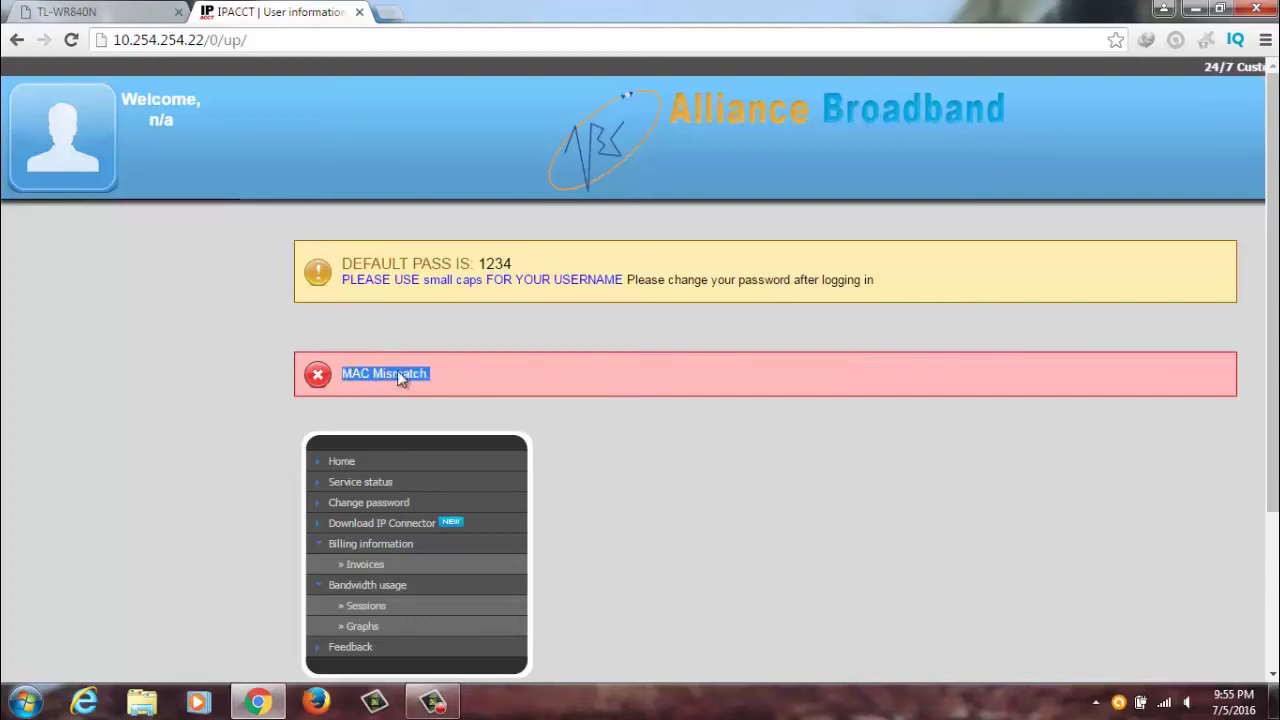
click(437, 396)
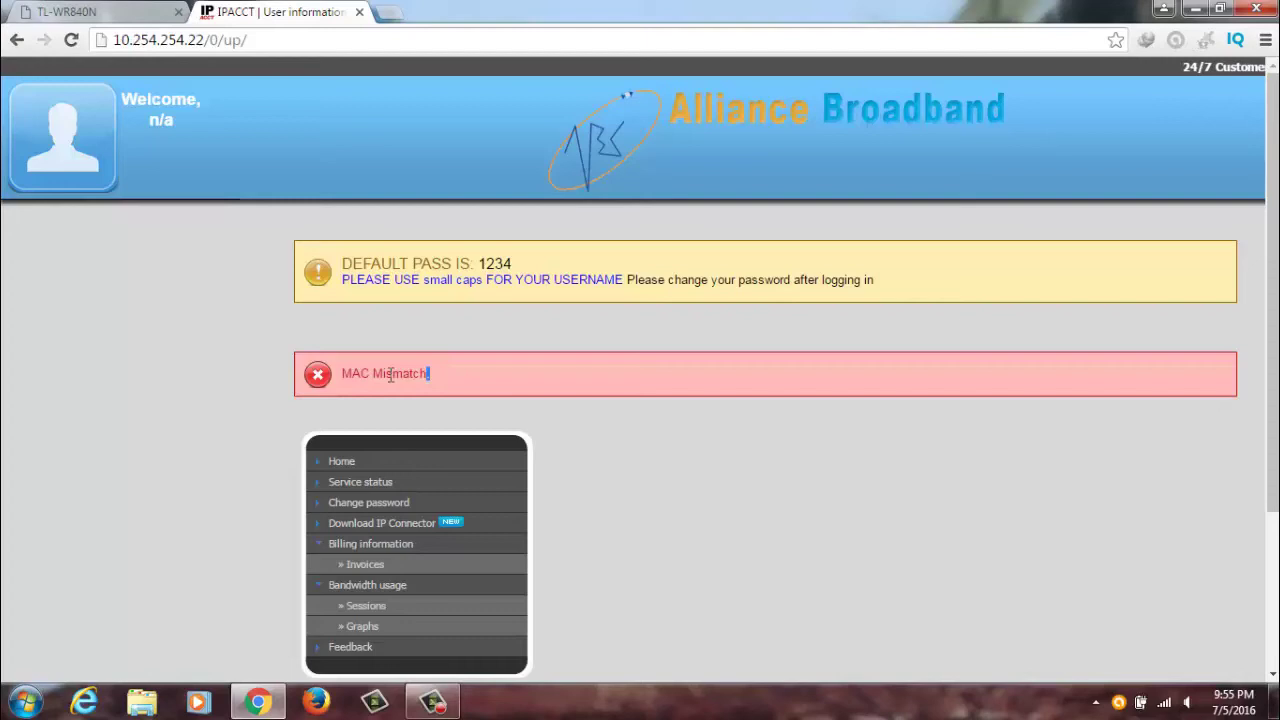
drag(432, 374, 306, 378)
click(417, 405)
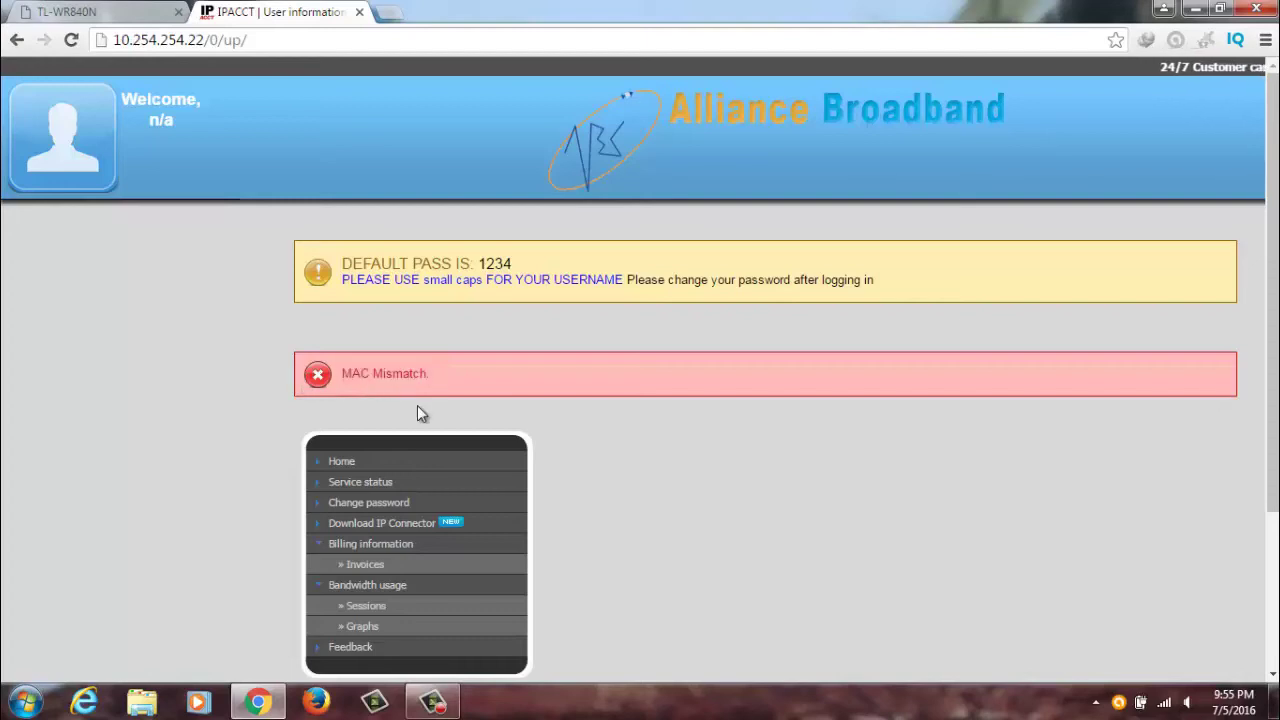
drag(434, 377, 318, 385)
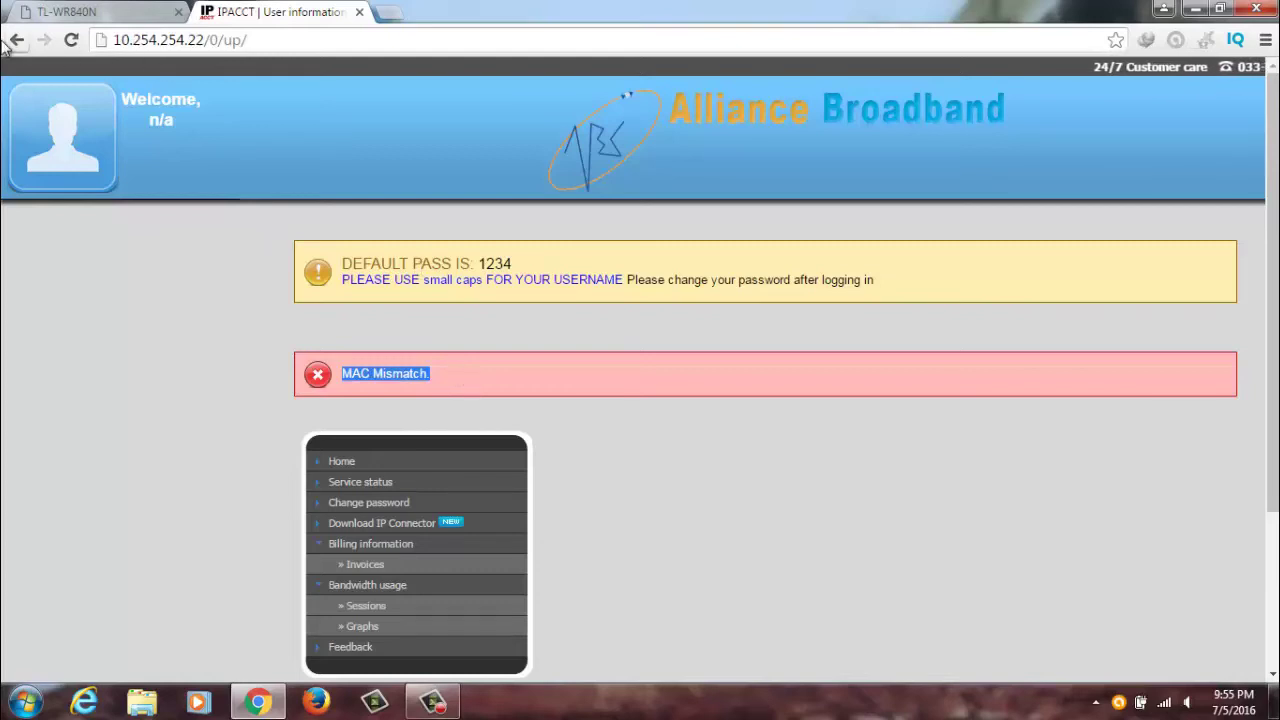
click(60, 11)
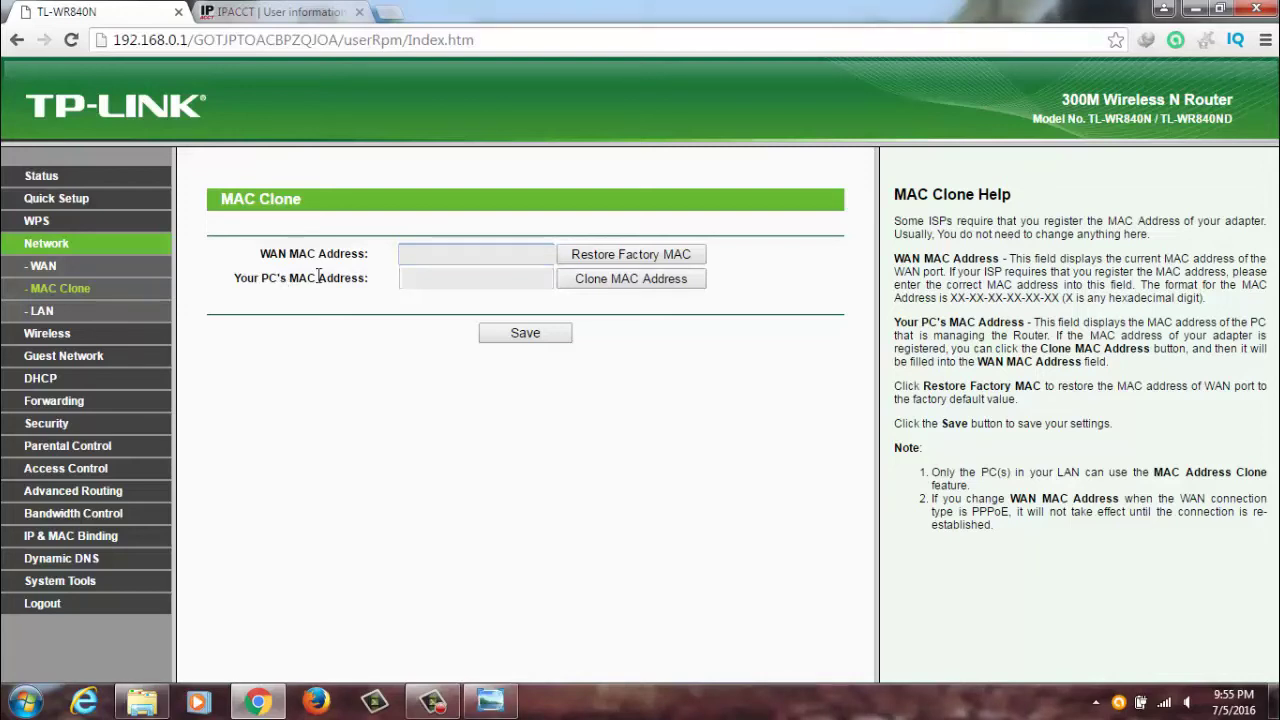
- Save the TL-WR840N MAC Clone page with the PC's cloned MAC address
key(Caps_Lock)
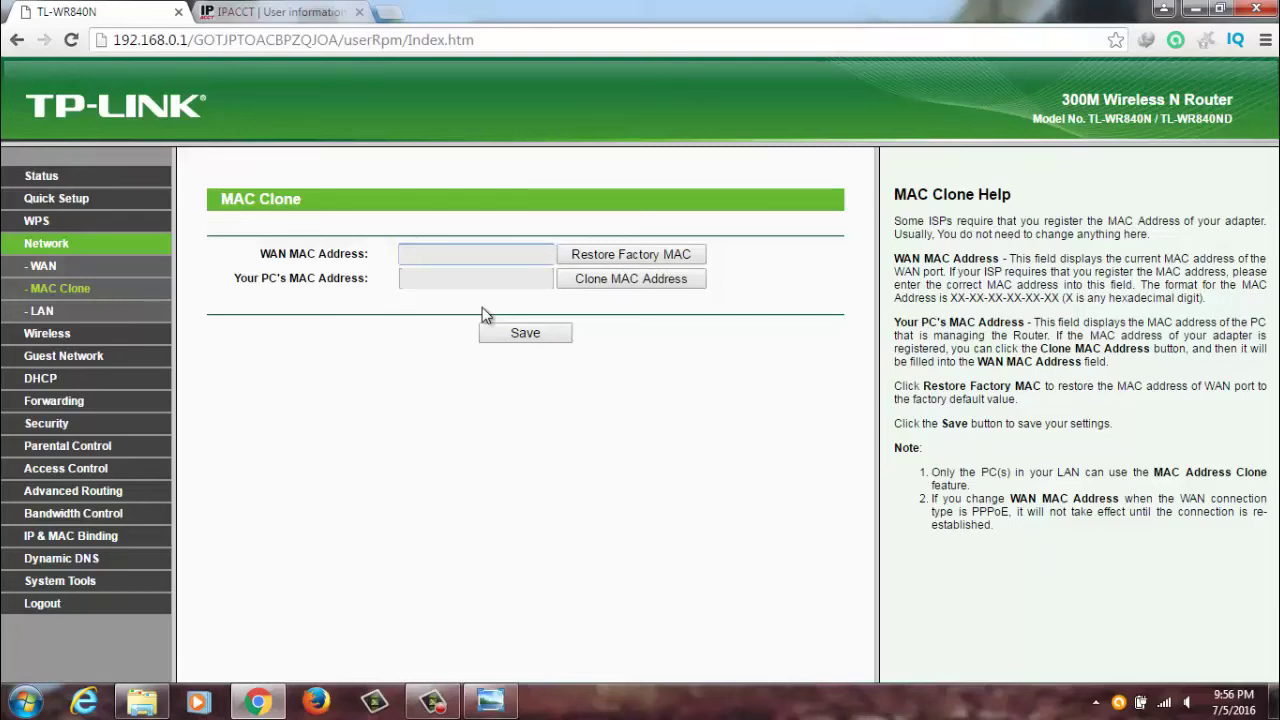
click(524, 339)
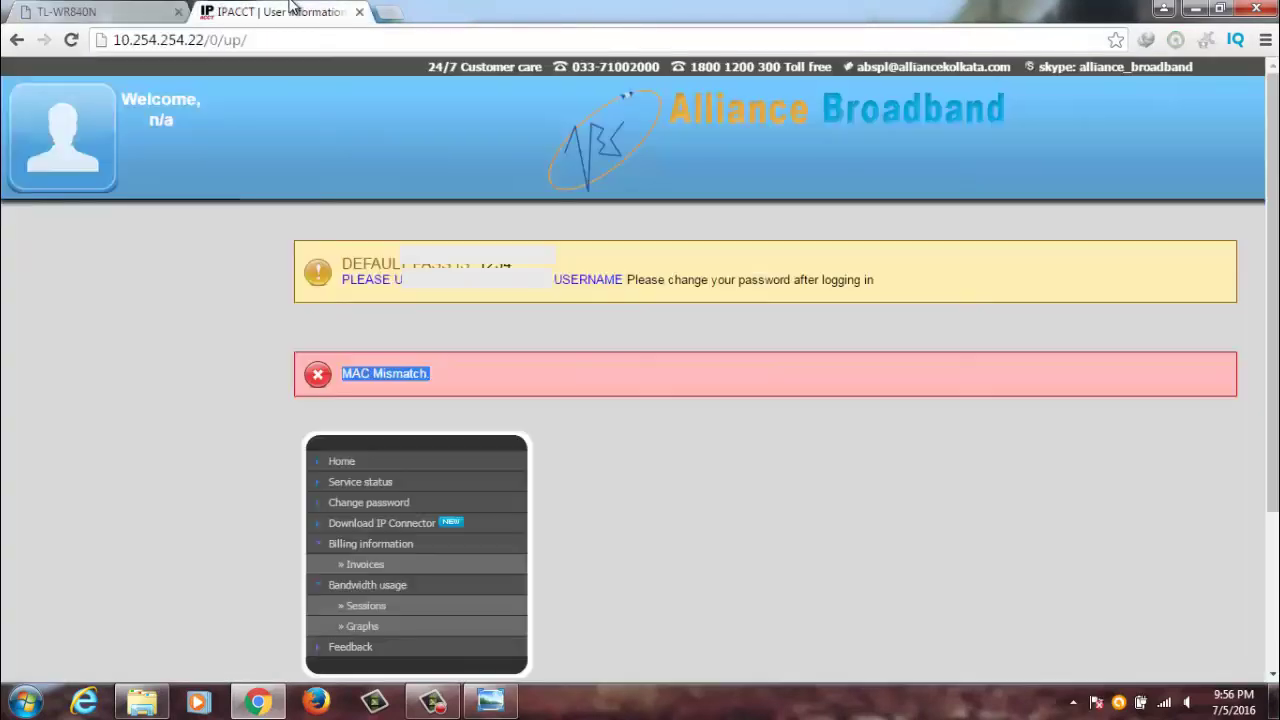
- Reload and re-login to the Alliance Broadband portal, highlighting the 'configured properly' status
key(ctrl+Tab)
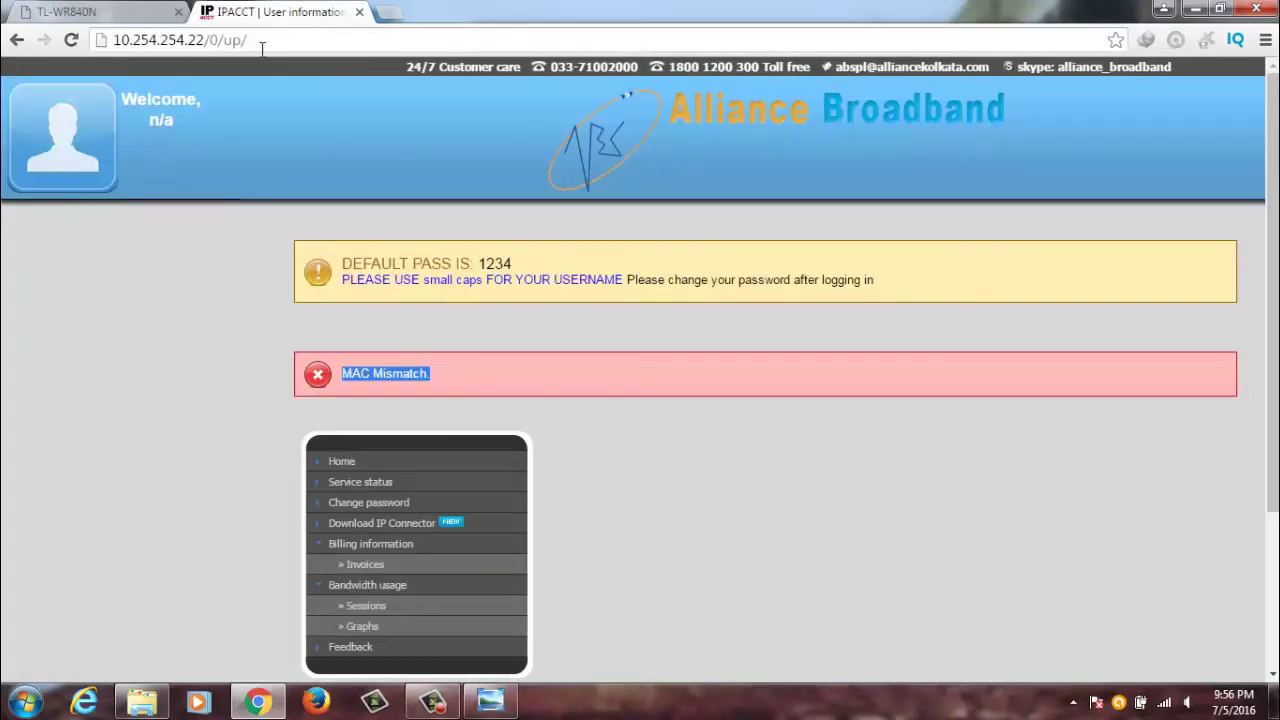
click(72, 42)
click(715, 177)
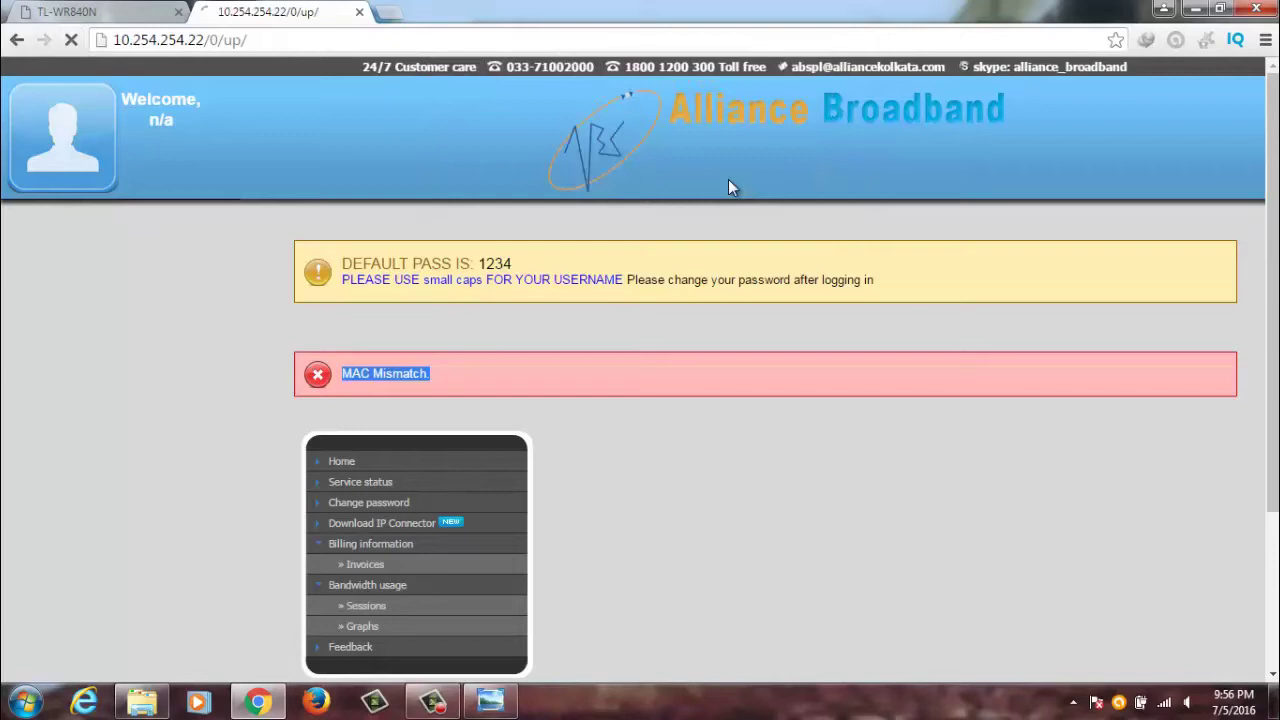
click(351, 437)
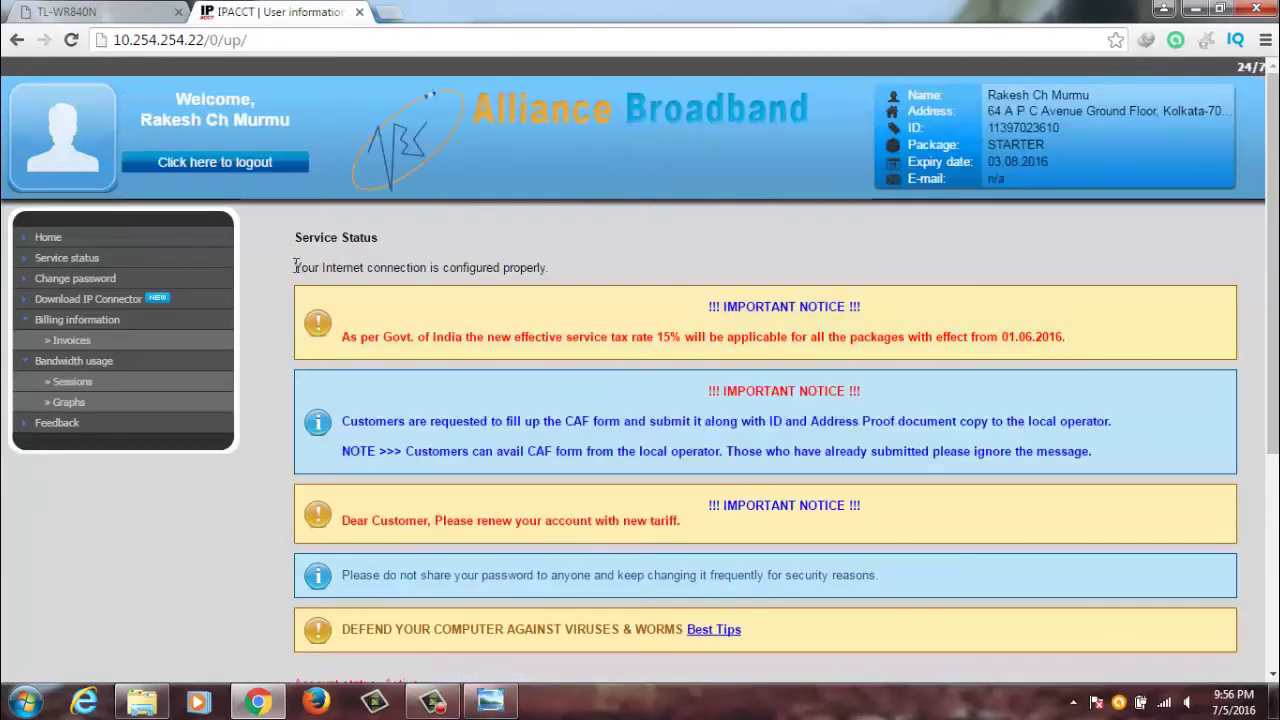
drag(296, 267, 604, 280)
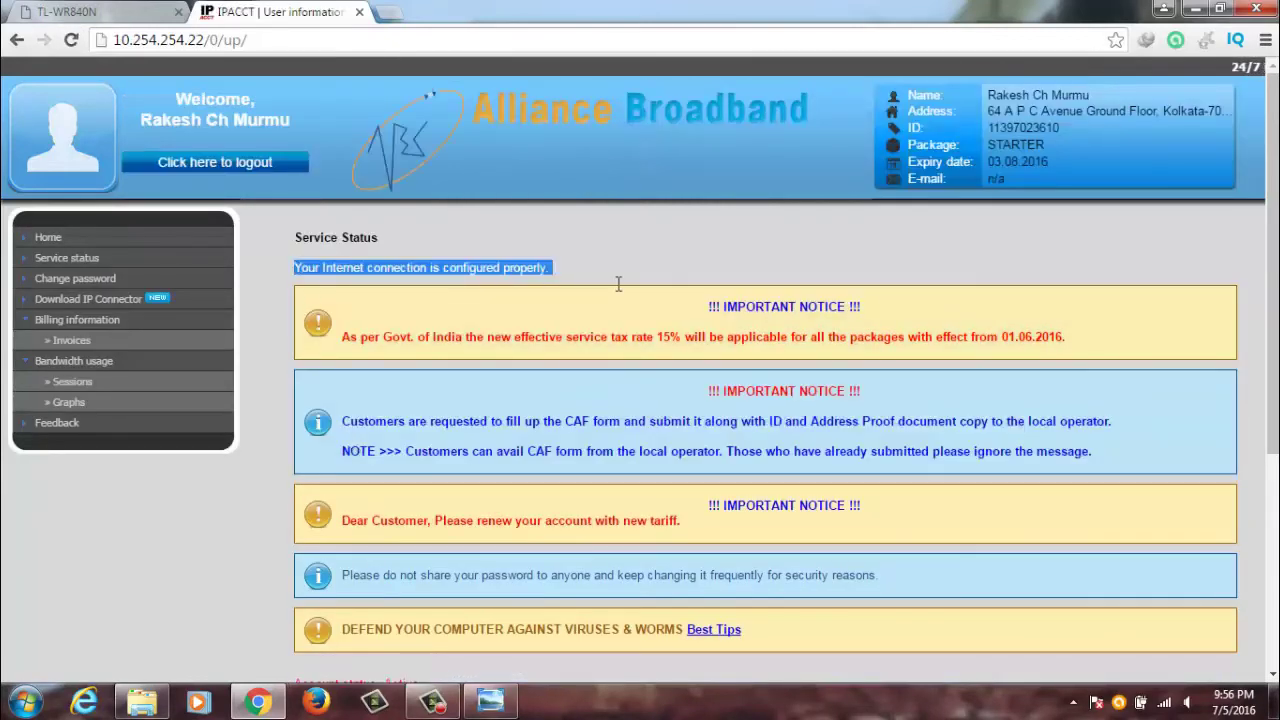
click(300, 265)
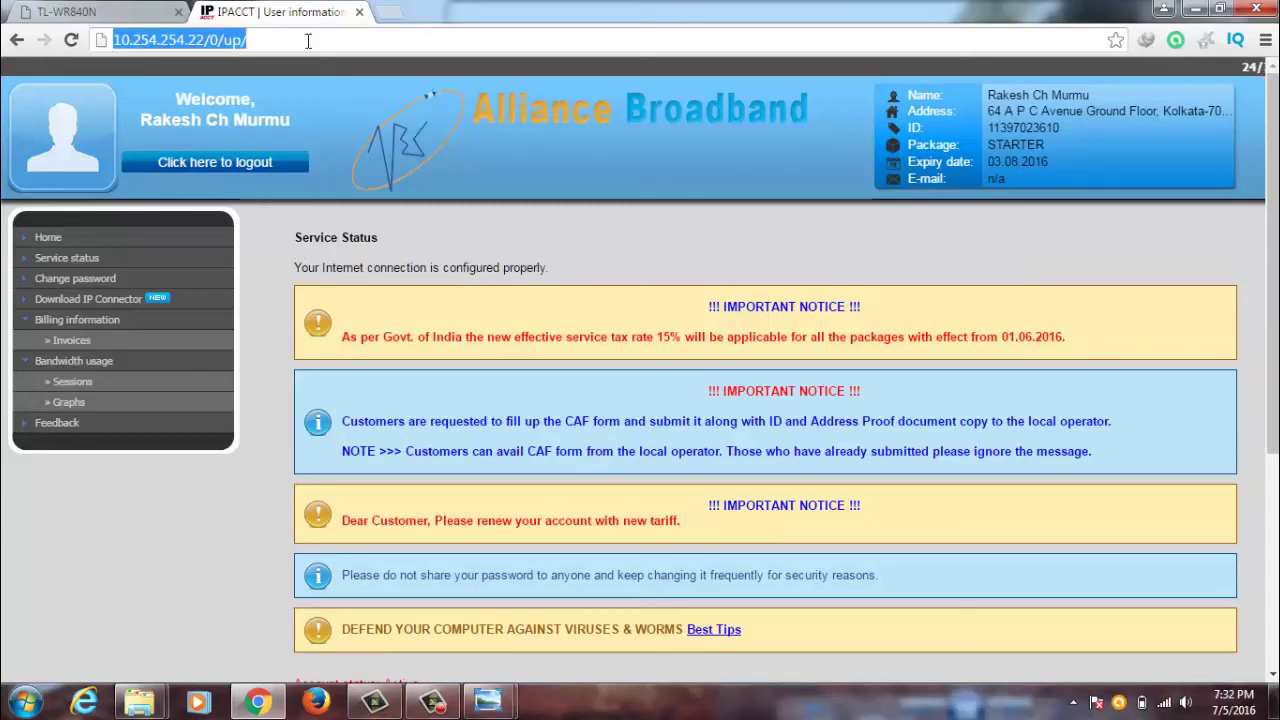
- Load google.co.in, then search YouTube for 'android buddy' and open the Android Buddy channel
text(GOOGLe.co.in)
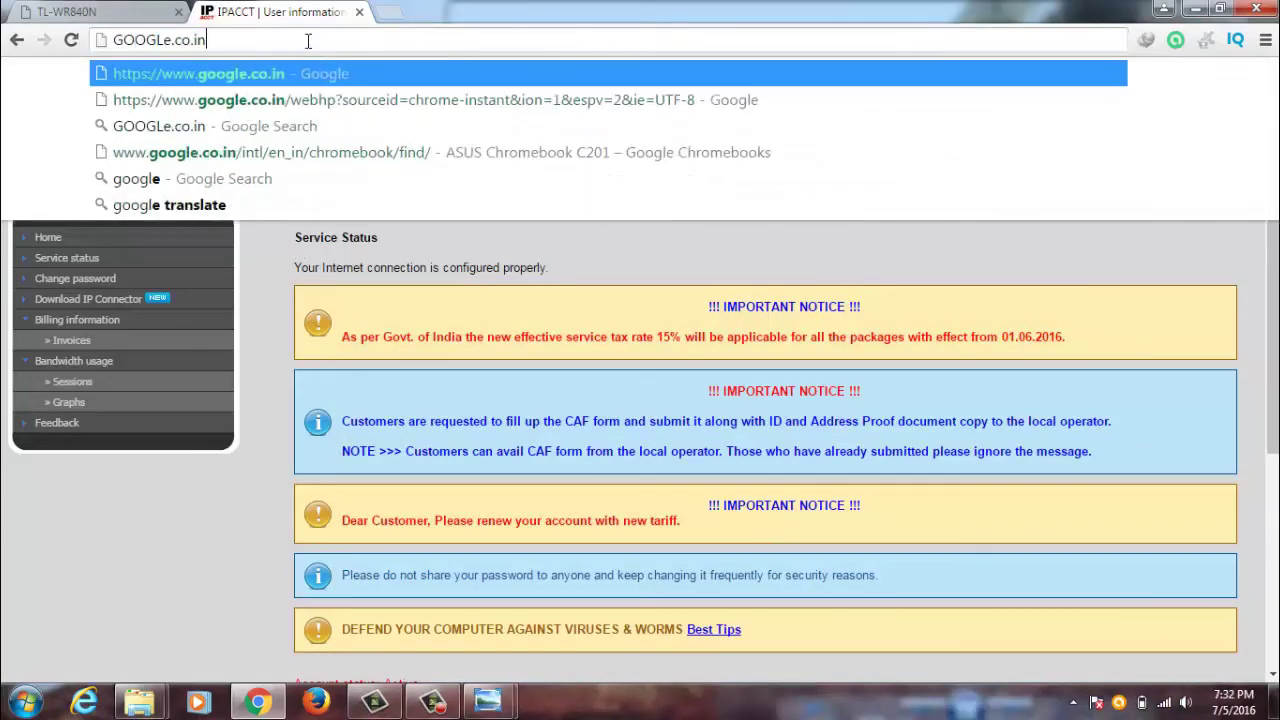
key(Return)
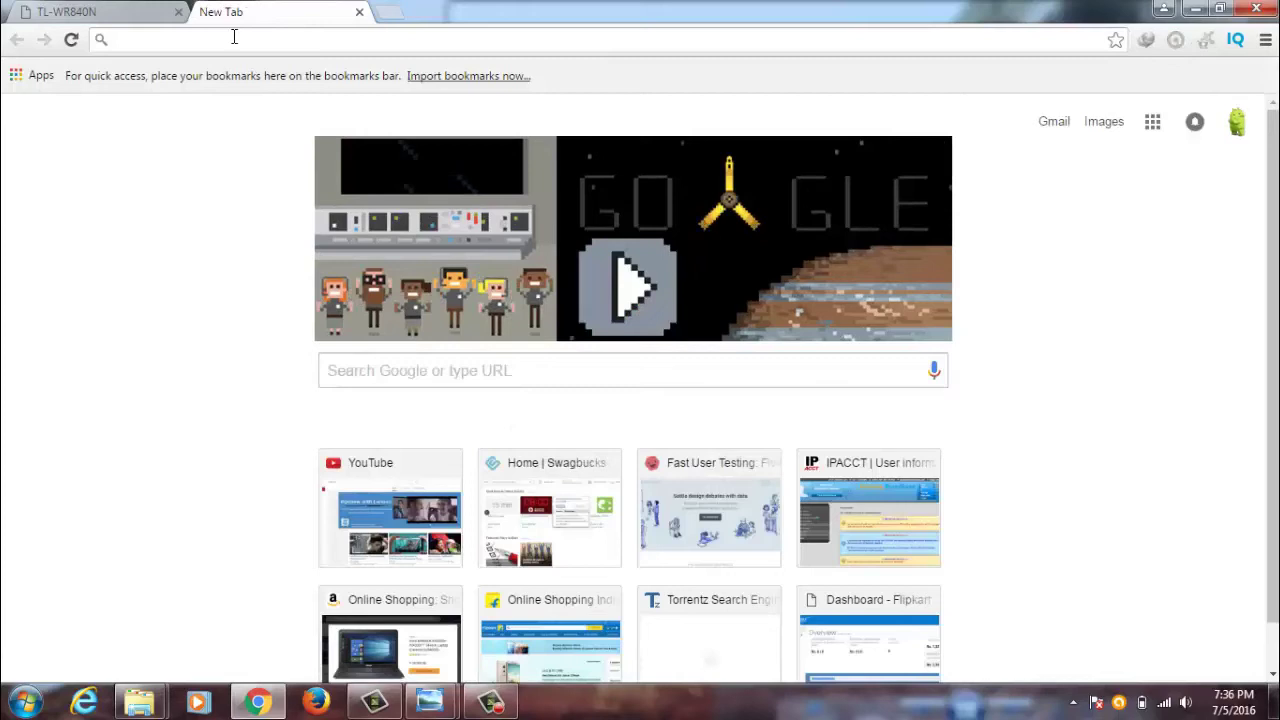
text(Y)
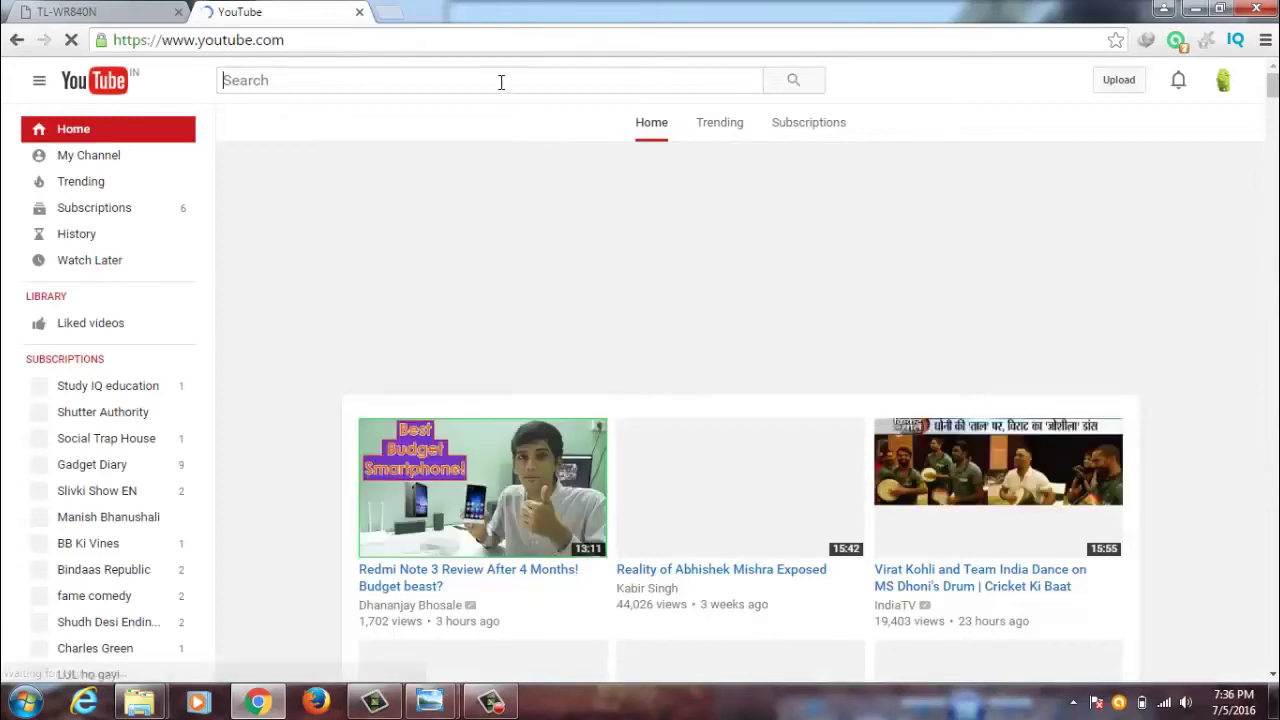
key(Caps_Lock)
text(an)
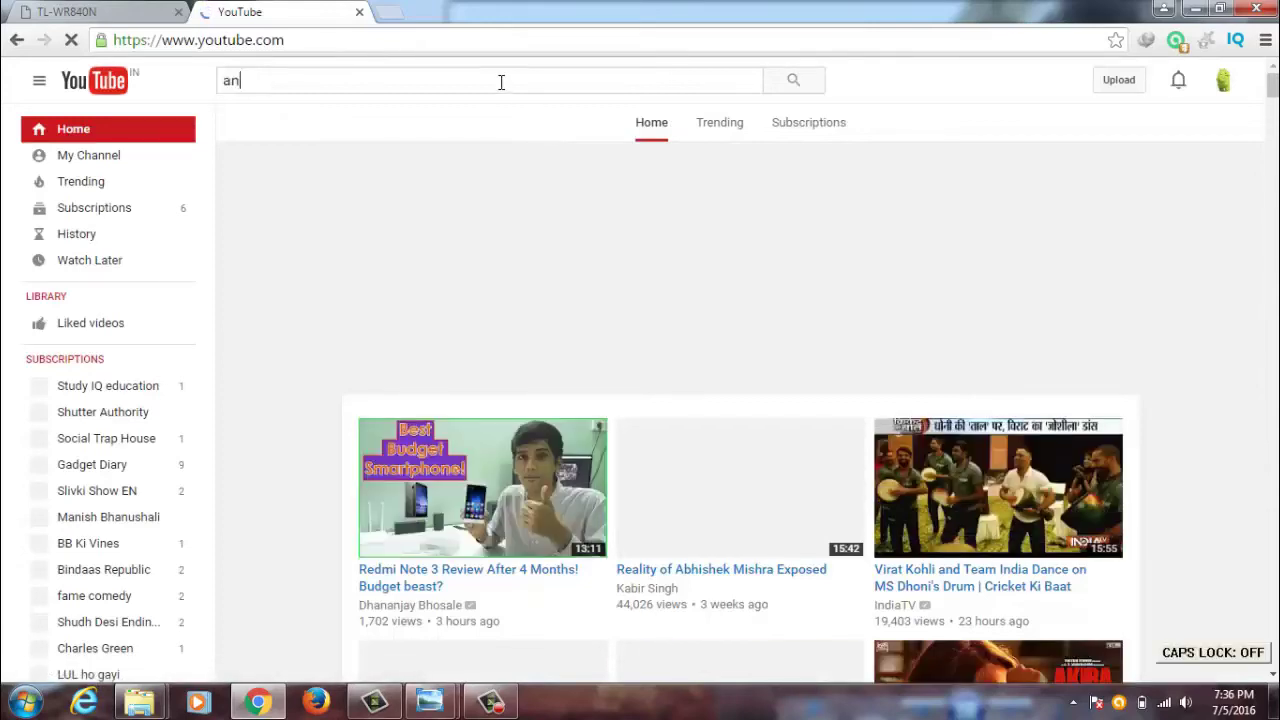
text(drod)
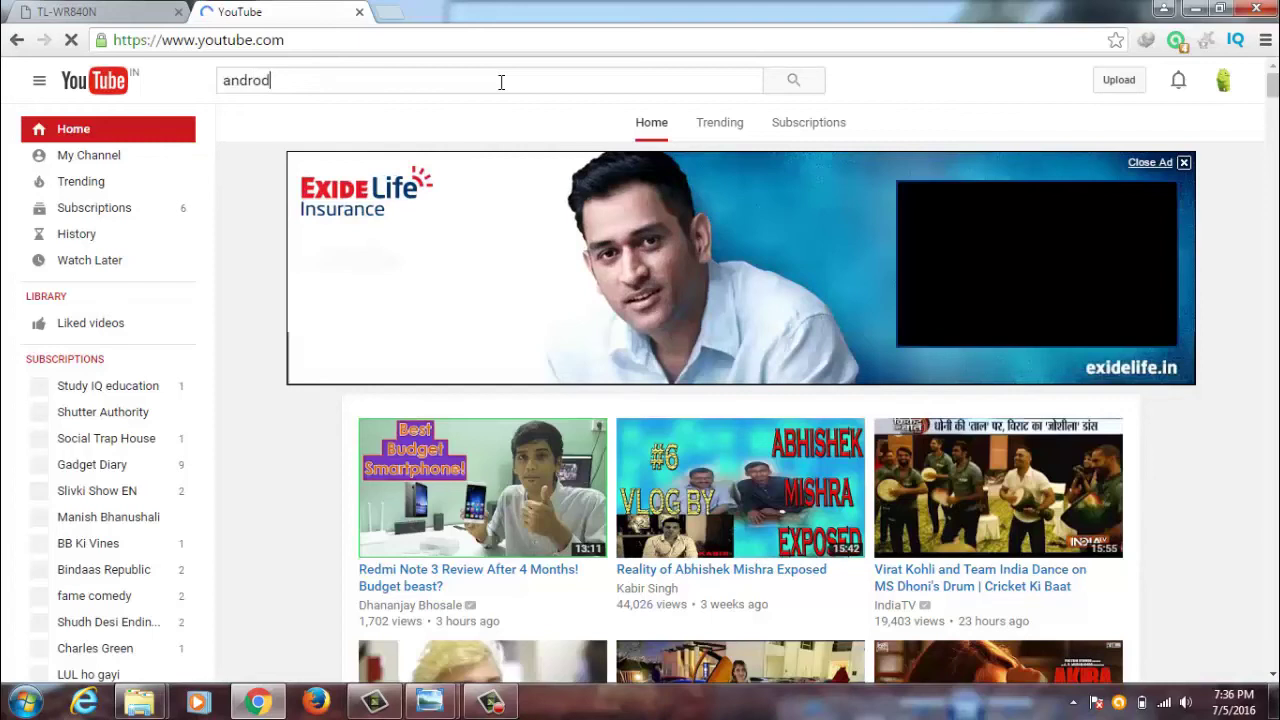
key(BackSpace)
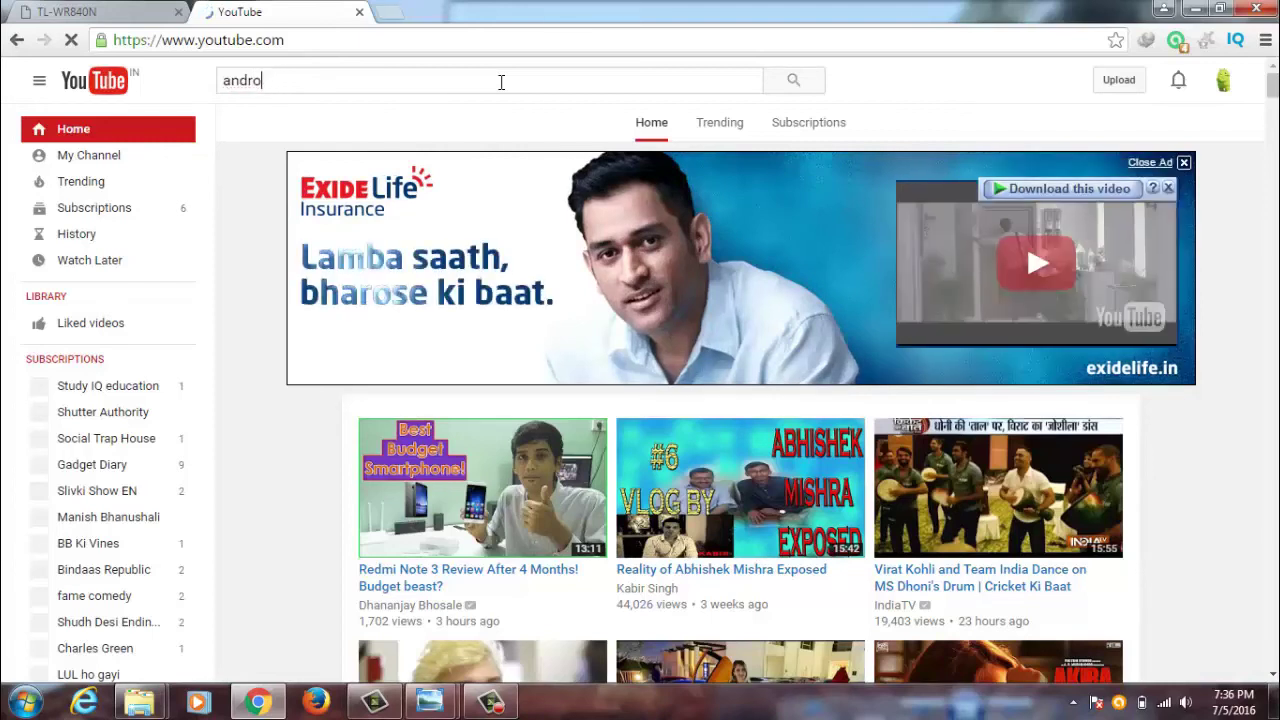
text(id buddy)
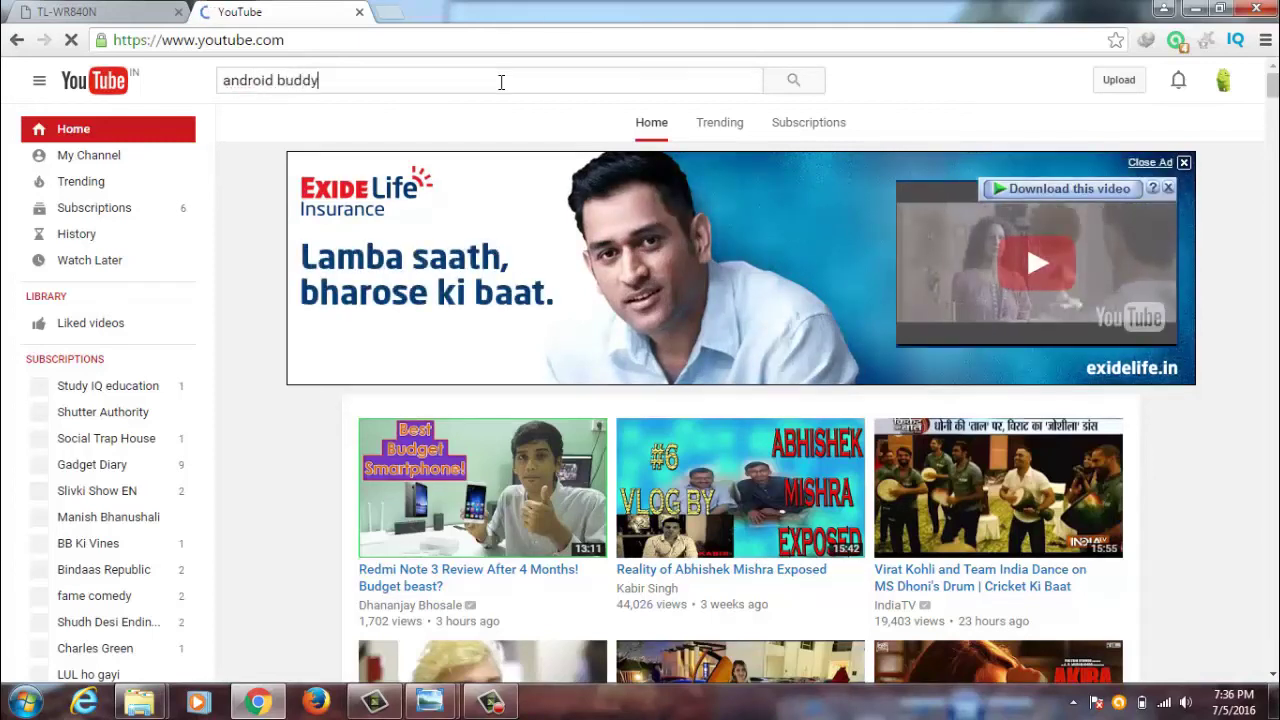
key(Return)
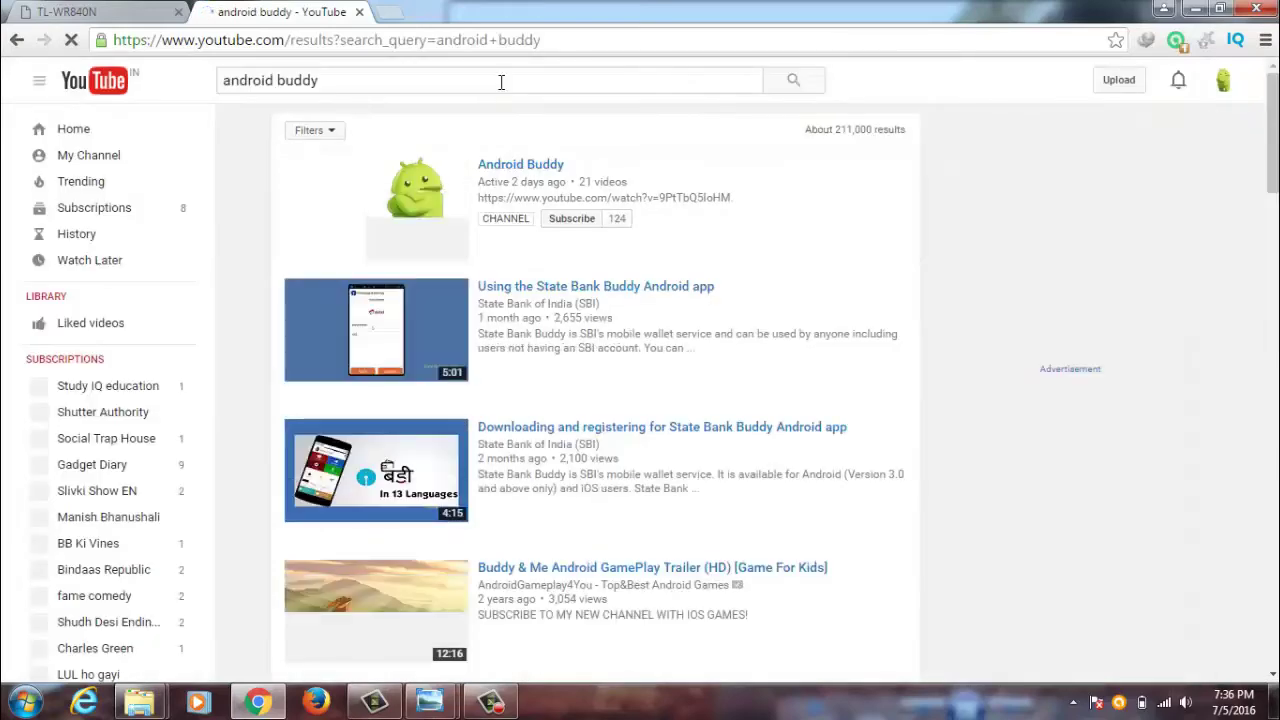
click(551, 172)
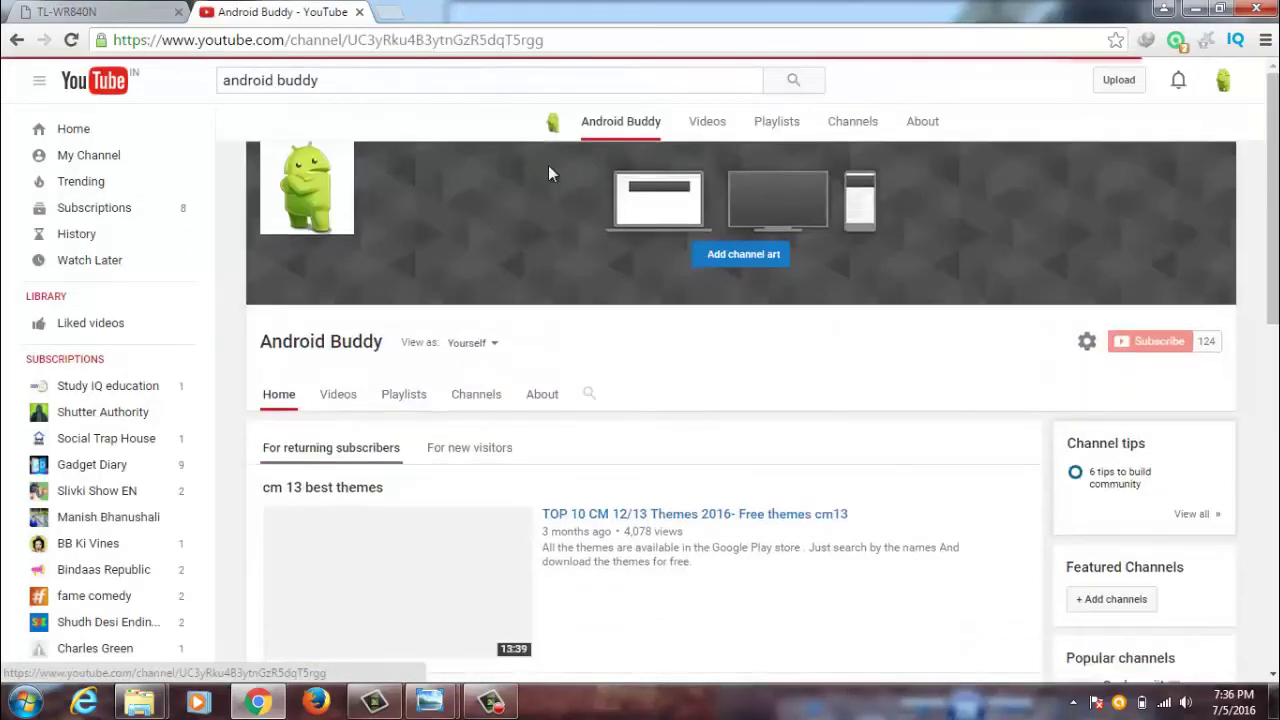
mouse_move(1270, 186)
mouse_down()
mouse_move(1270, 300)
mouse_move(1270, 186)
mouse_up()
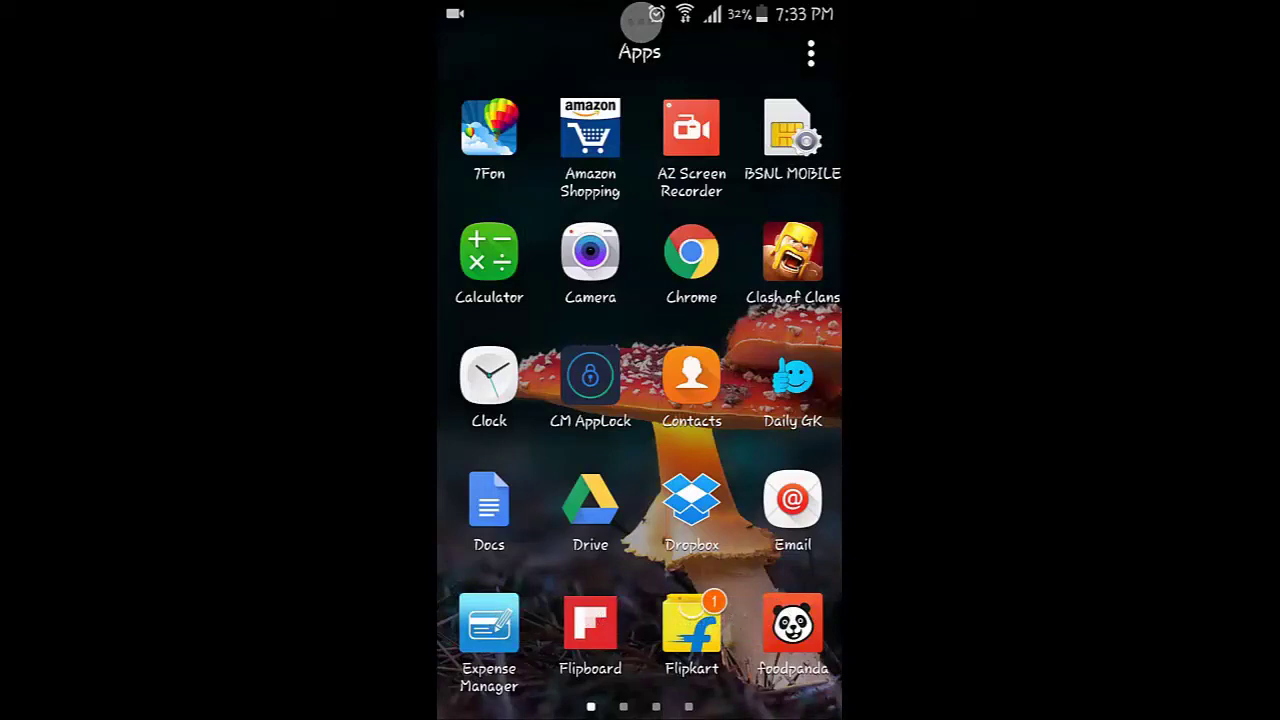
- Page through the phone's app drawer, glance at notifications, and return to the first apps page
mouse_move(640, 22)
mouse_down()
mouse_move(640, 400)
mouse_move(640, 22)
mouse_up()
drag(760, 400, 500, 400)
drag(760, 400, 500, 400)
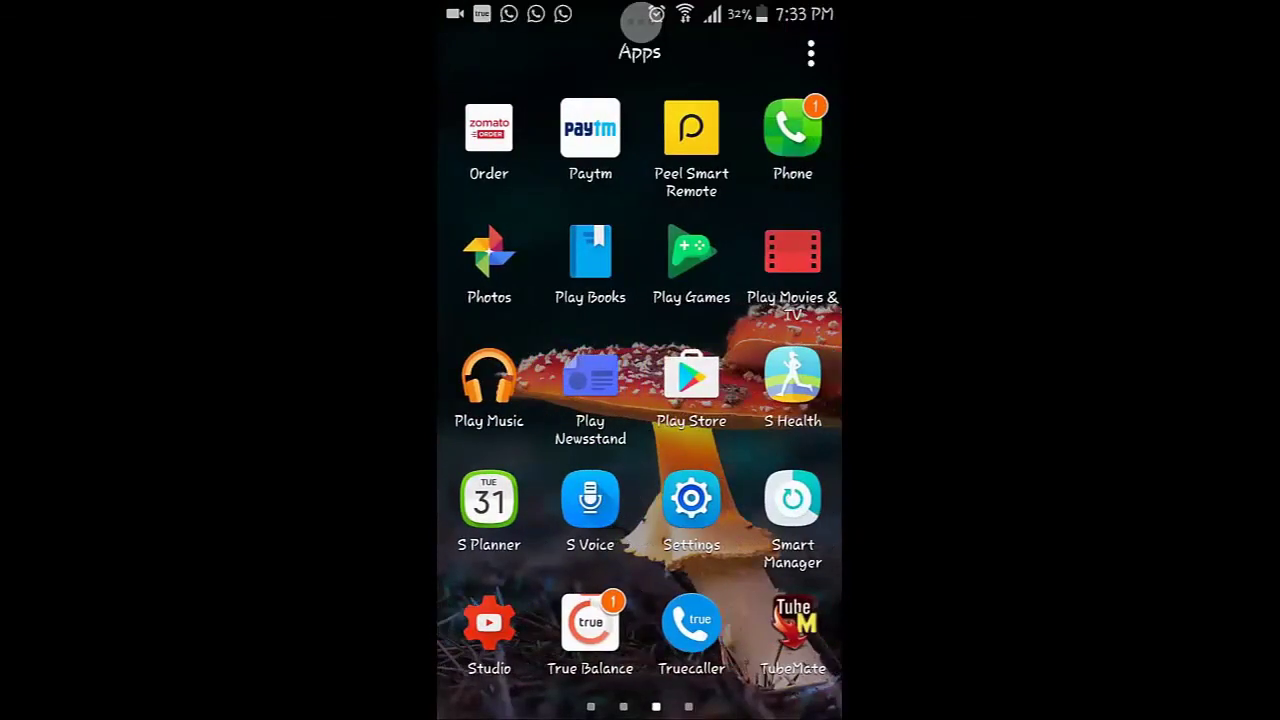
drag(500, 400, 760, 400)
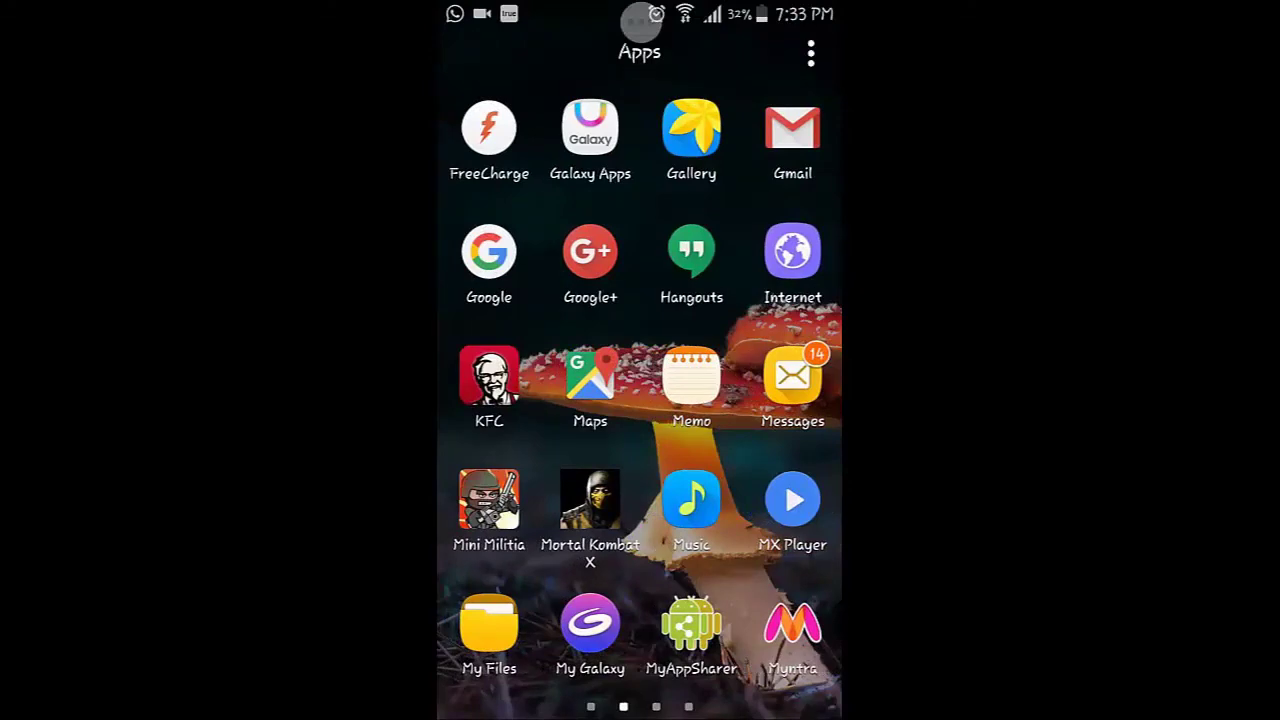
mouse_move(640, 5)
mouse_down()
mouse_move(640, 450)
mouse_move(641, 22)
mouse_up()
drag(500, 400, 760, 400)
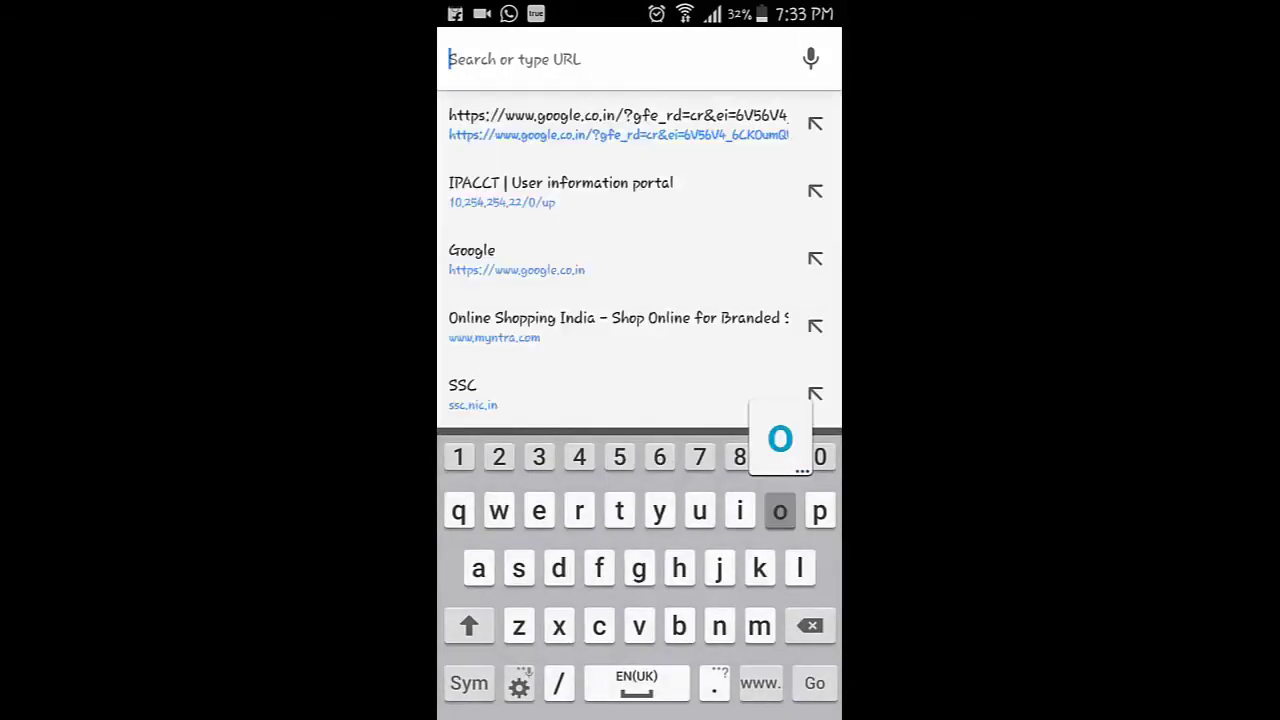
- Load google.co.in in the phone's Chrome and scroll through the 'Juno probe' news results
text(ogle)
click(526, 59)
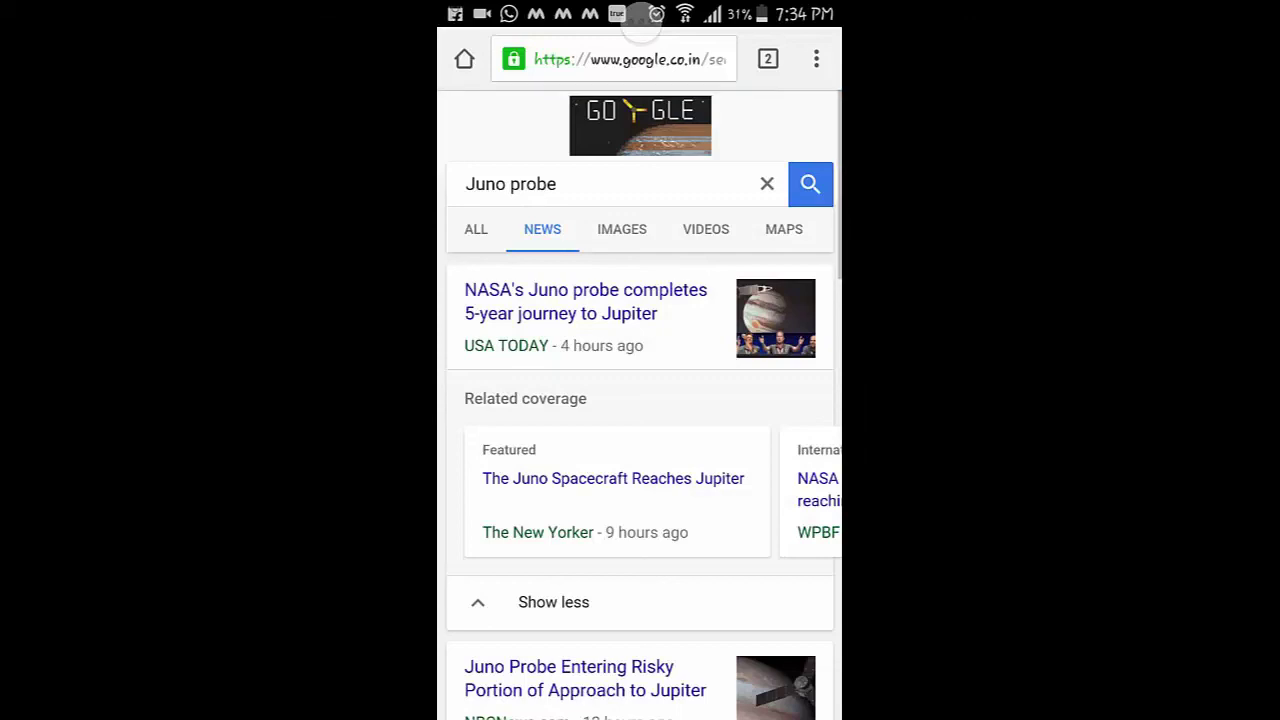
scroll(640, 400, down, 3)
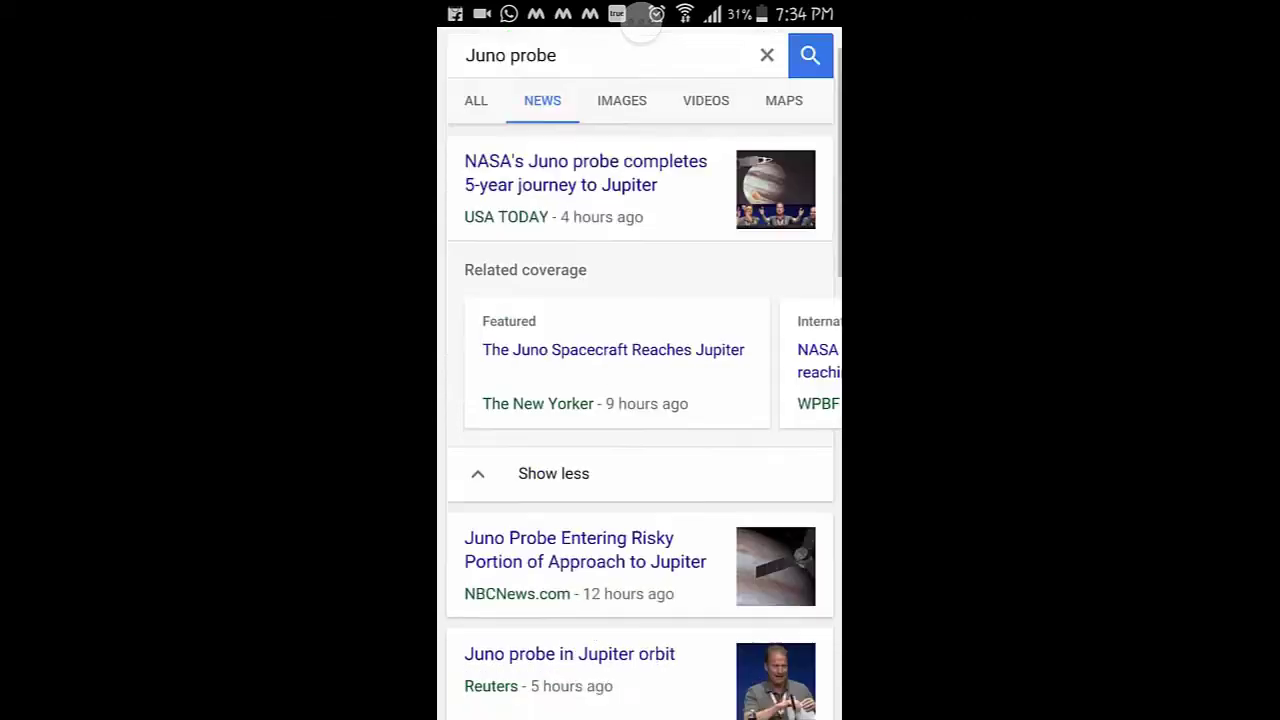